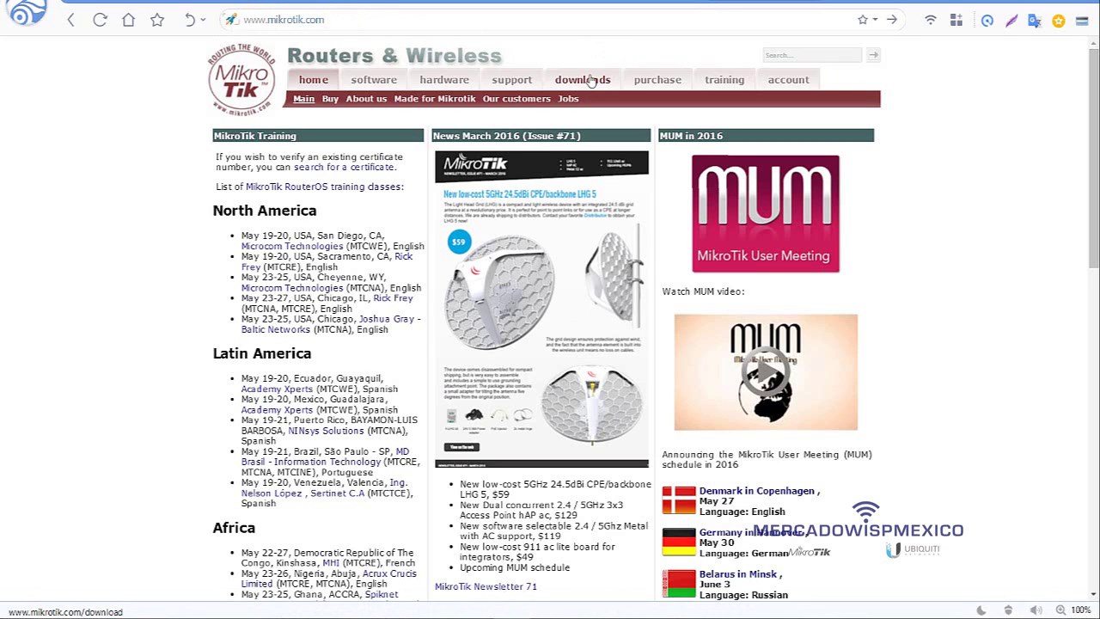
- Open the mikrotik.com downloads page after checking in WinBox that the router runs 6.35.2 mipsbe
left_click(591, 80)
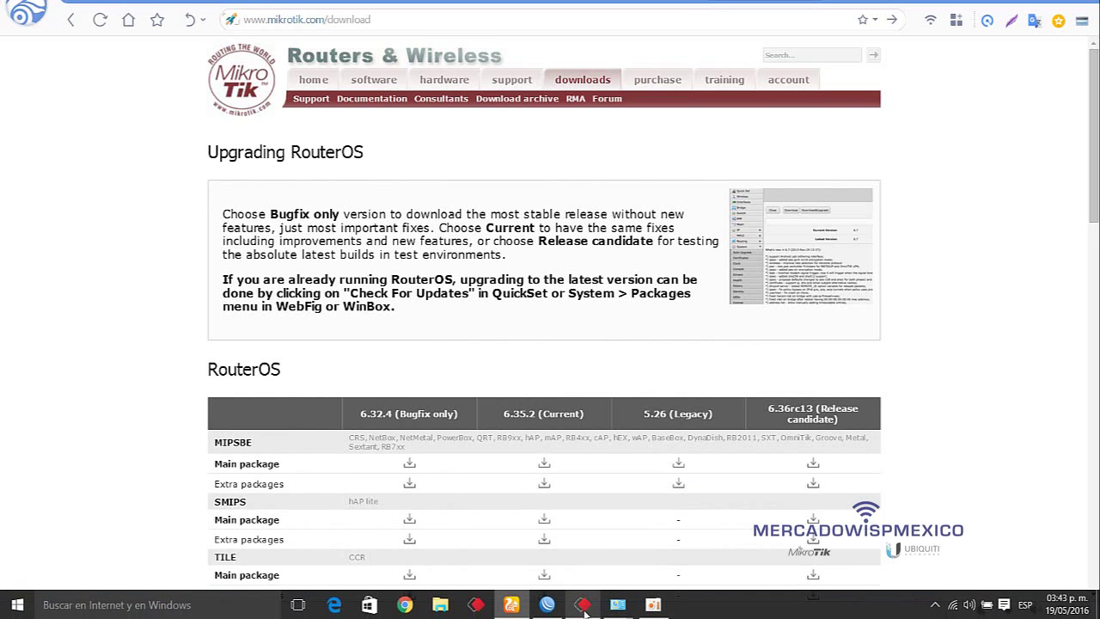
left_click(548, 605)
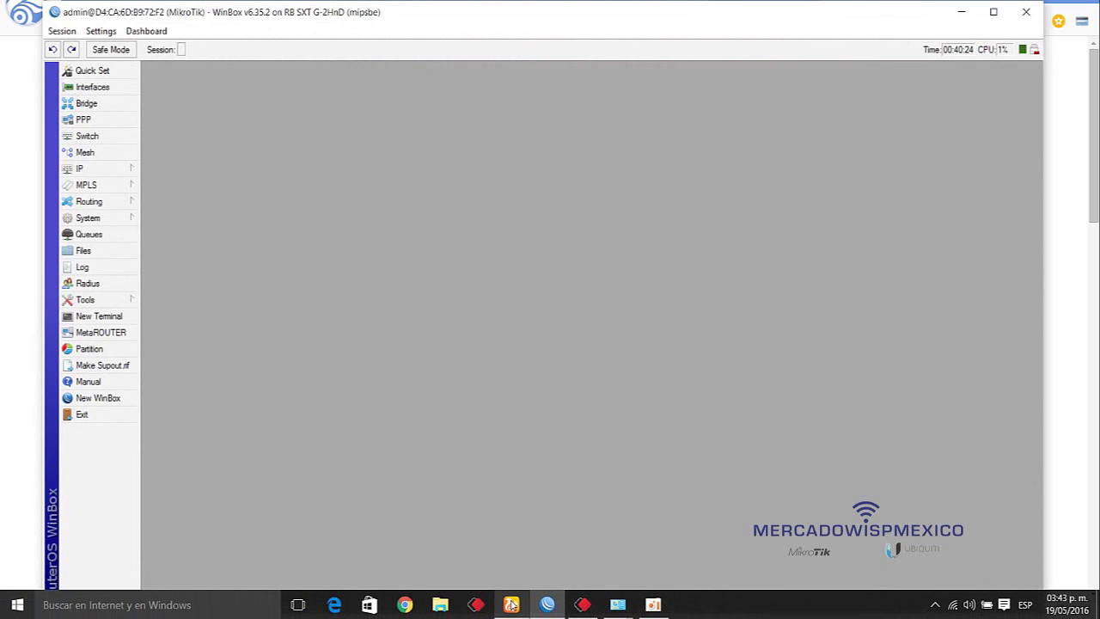
mouse_move(513, 604)
left_click(548, 529)
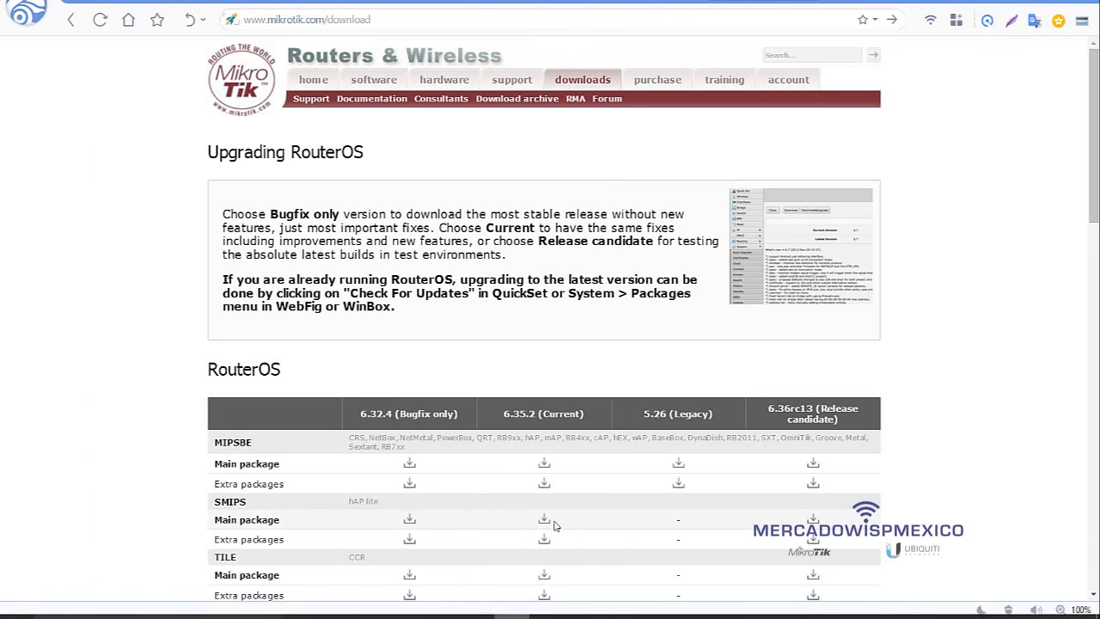
- Download the 6.35.2 (Current) MIPSBE extra packages archive, all_packages-mipsbe-6.35.2.zip, to this computer
left_click_drag(257, 468, 214, 445)
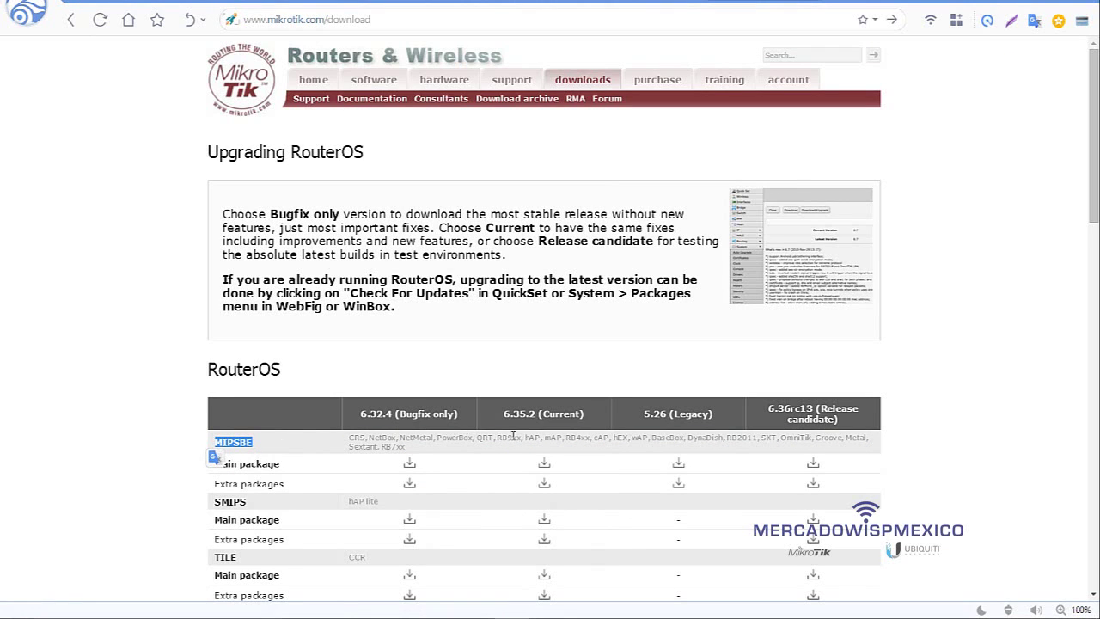
left_click(549, 413)
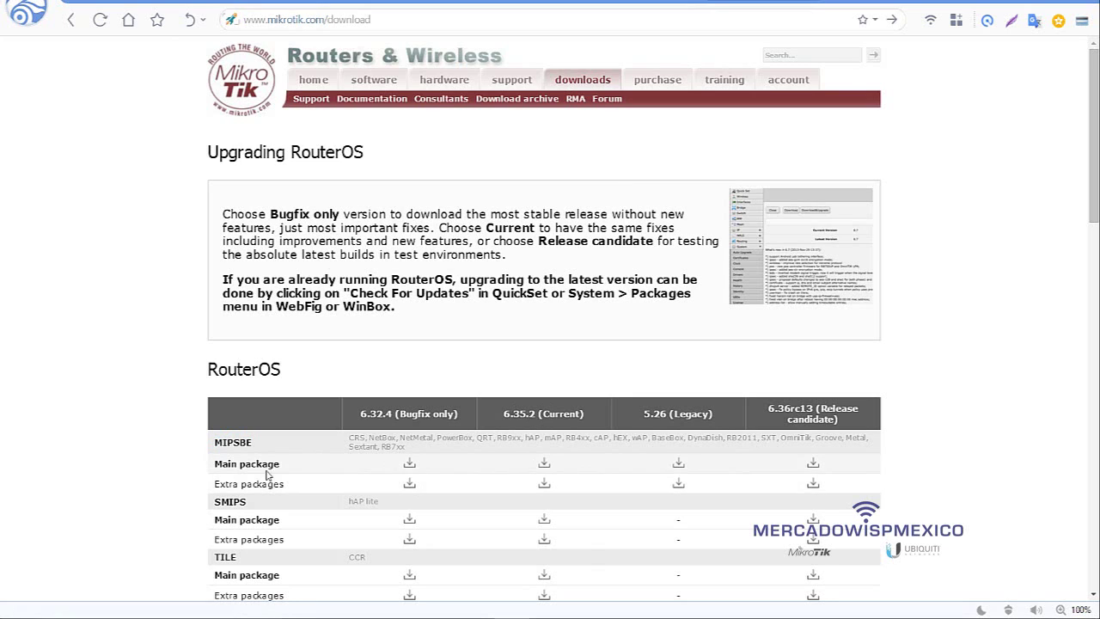
left_click(544, 486)
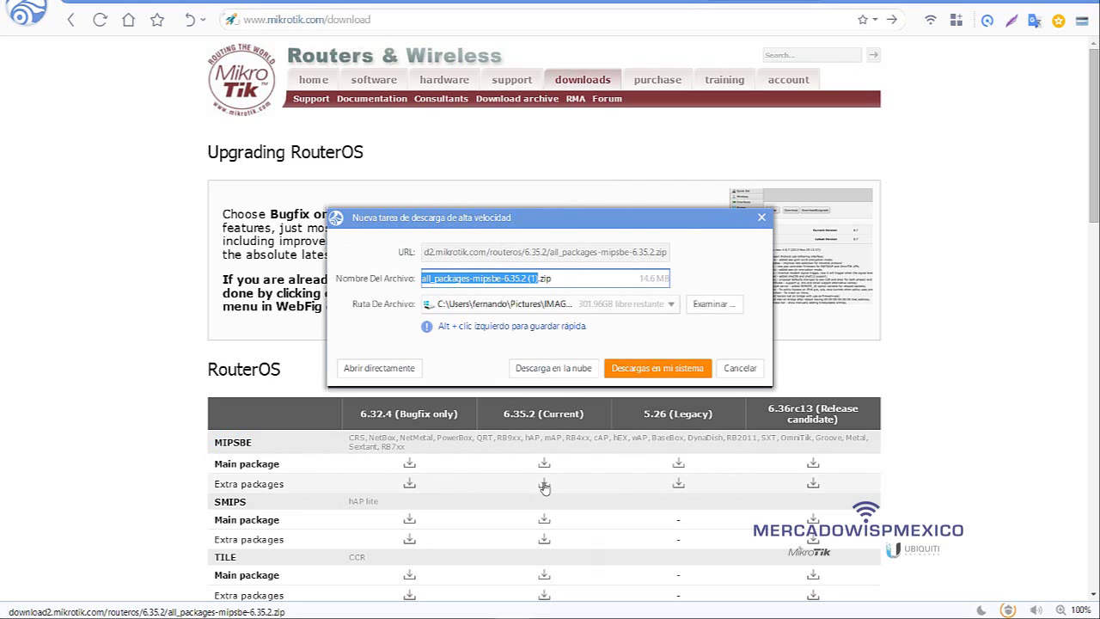
left_click(659, 369)
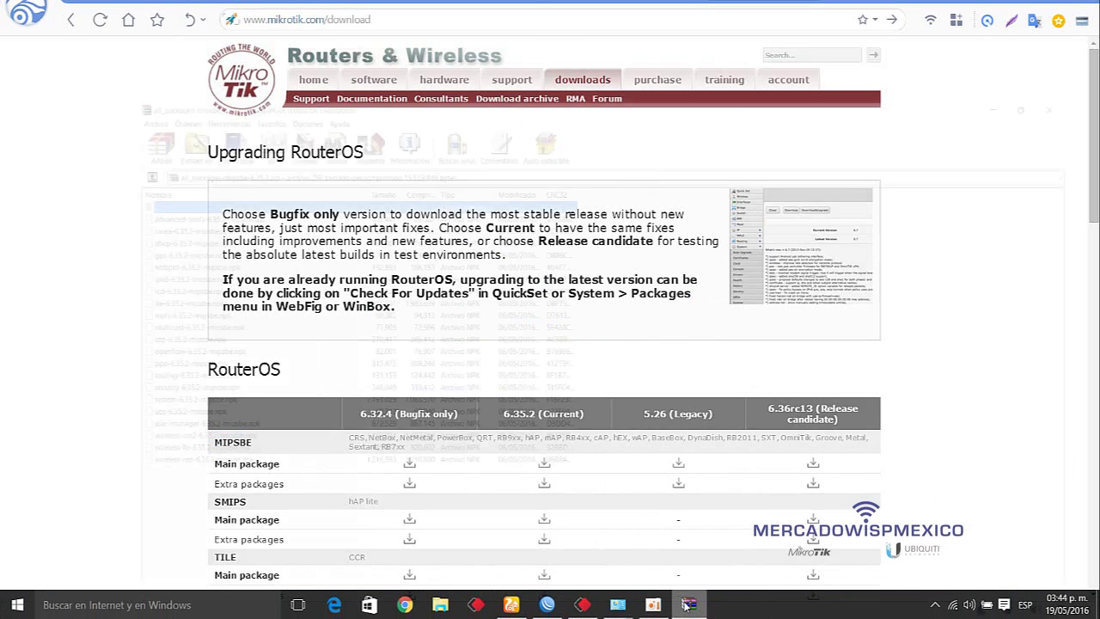
- Open all_packages-mipsbe-6.35.2.zip in WinRAR and set up extraction of wireless-rep-6.35.2-mipsbe.npk
left_click(690, 606)
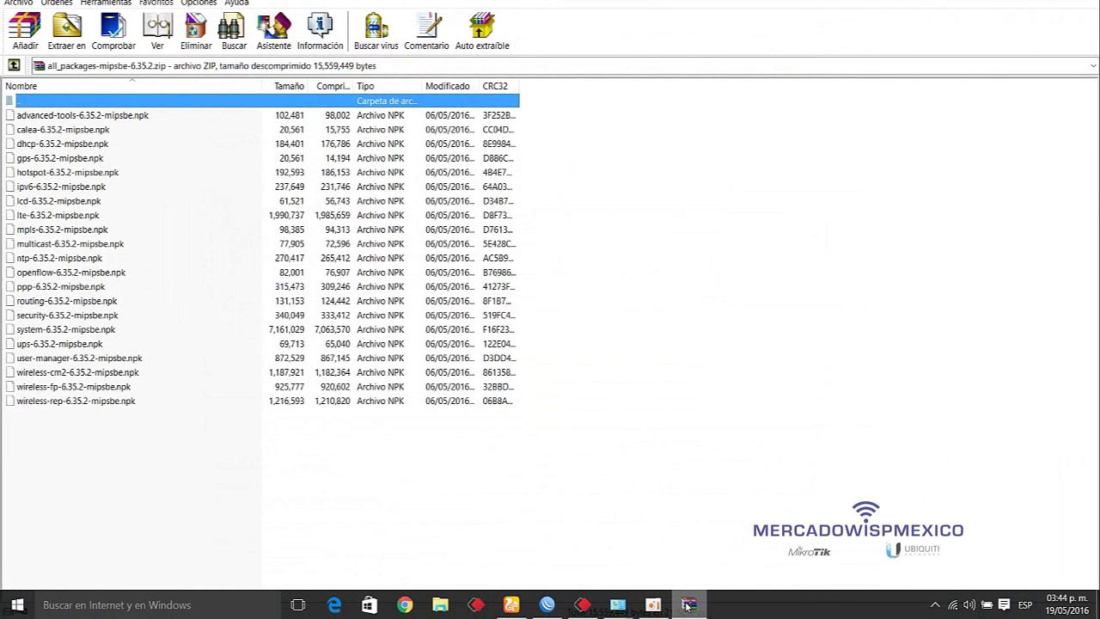
left_click(114, 115)
left_click(86, 172)
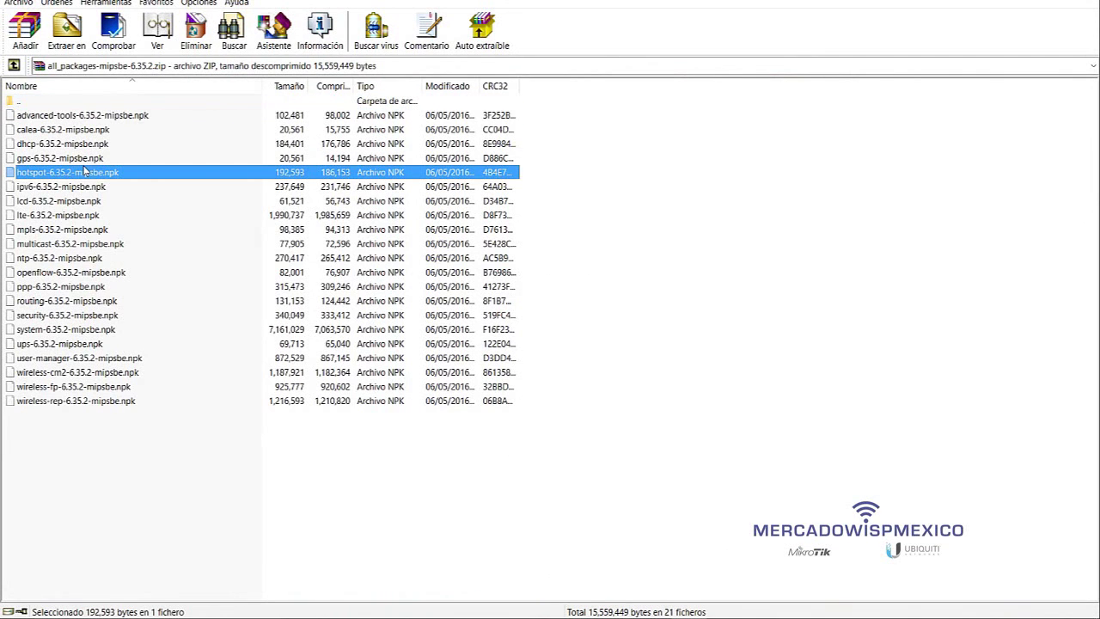
left_click(108, 406)
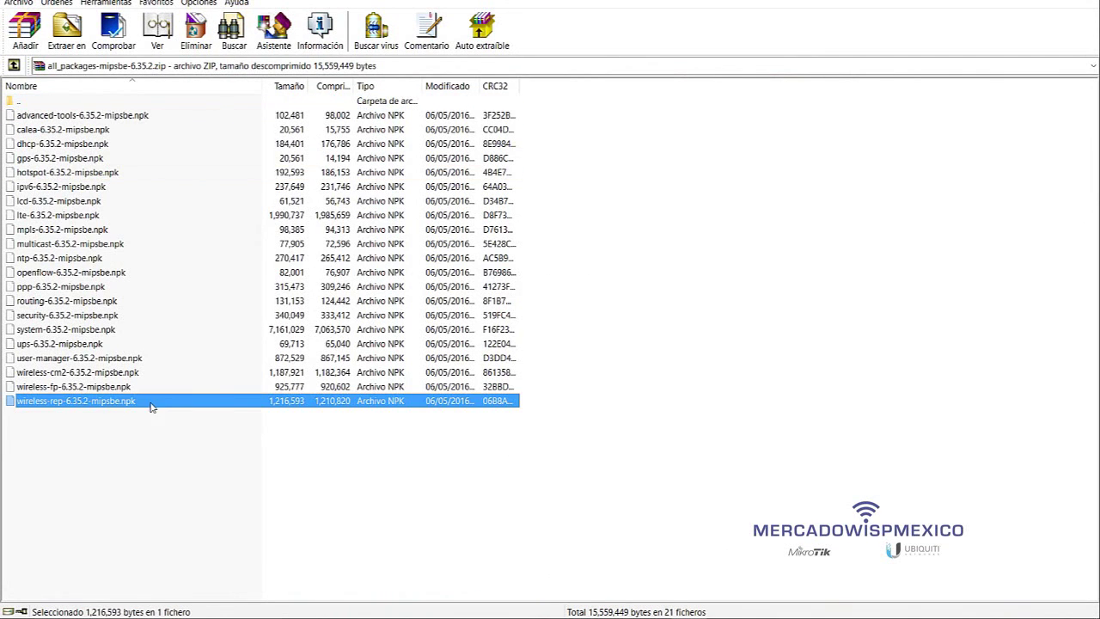
left_click(108, 409)
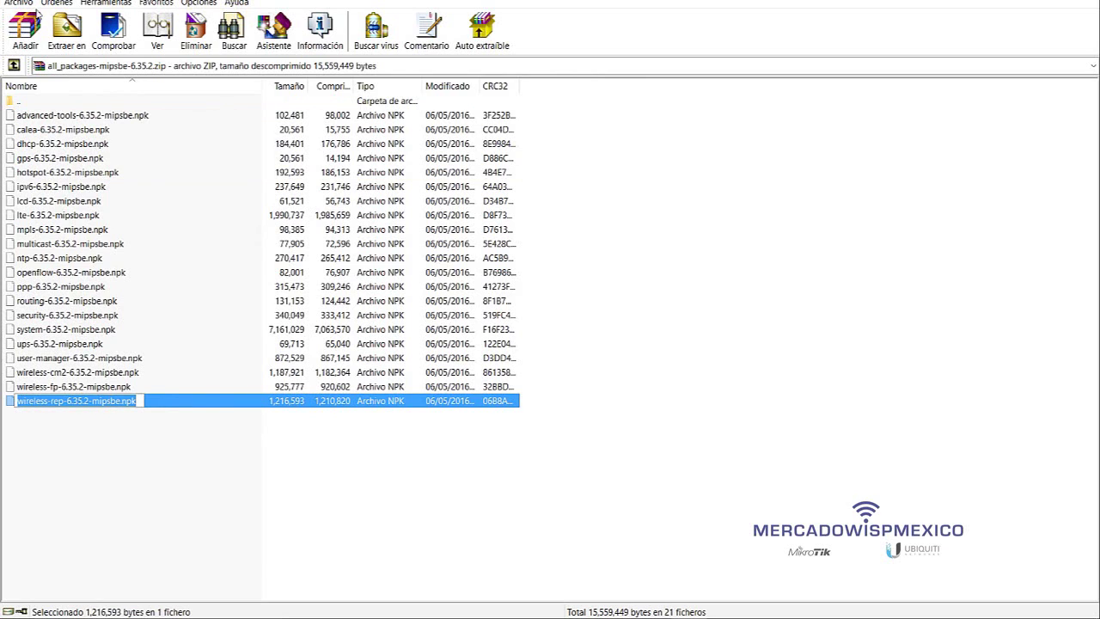
left_click(147, 405)
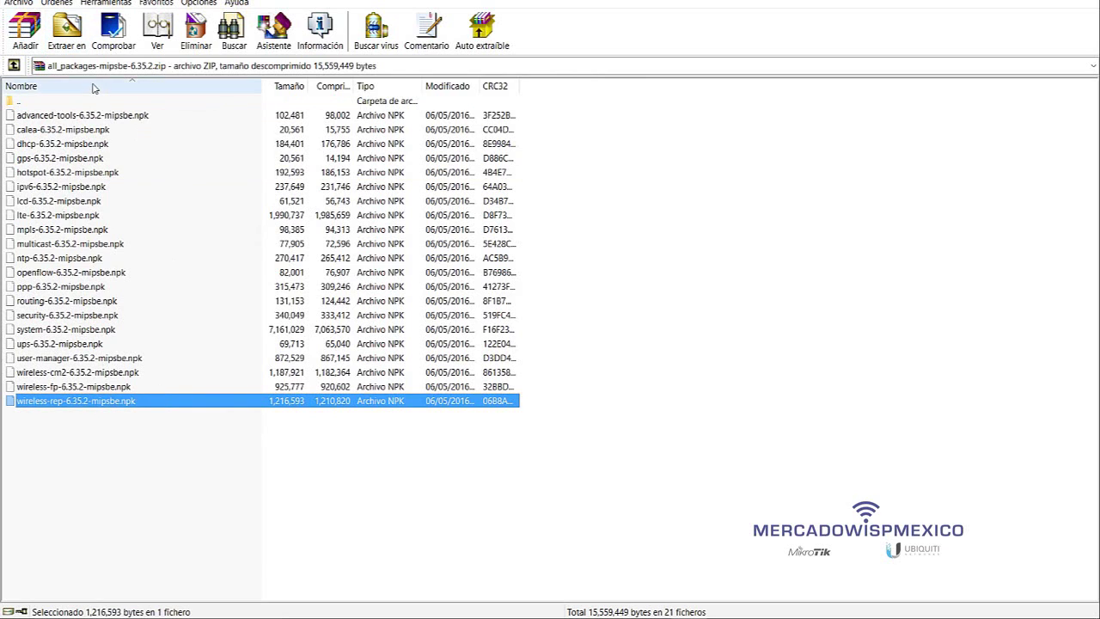
left_click(67, 30)
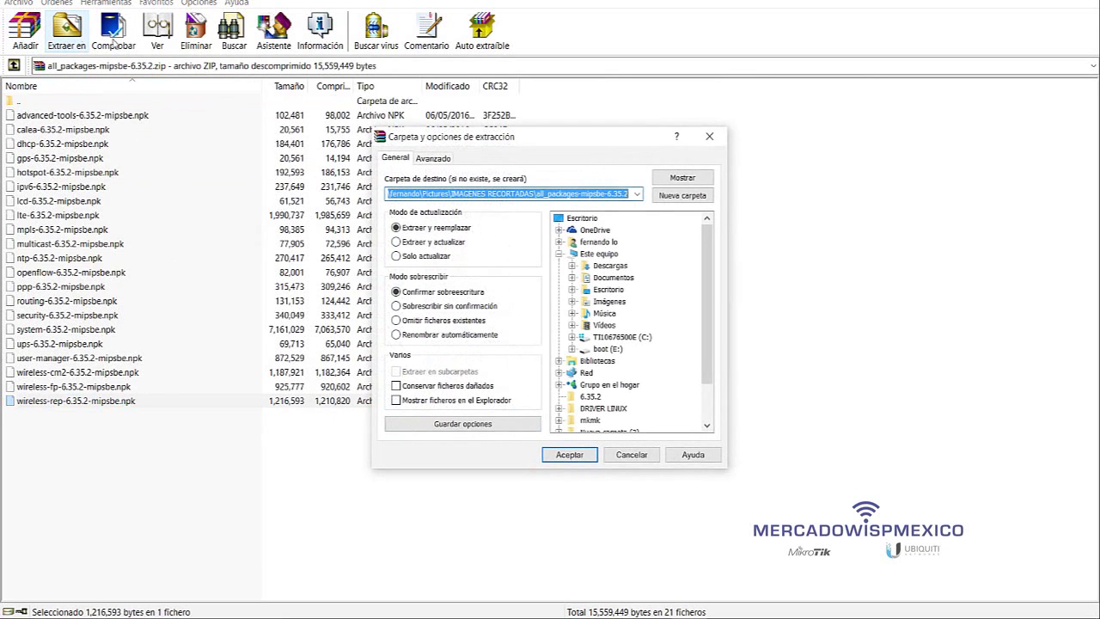
- Extract wireless-rep-6.35.2-mipsbe.npk into Desktop\6.35.2, overwriting the existing copy
left_click(608, 302)
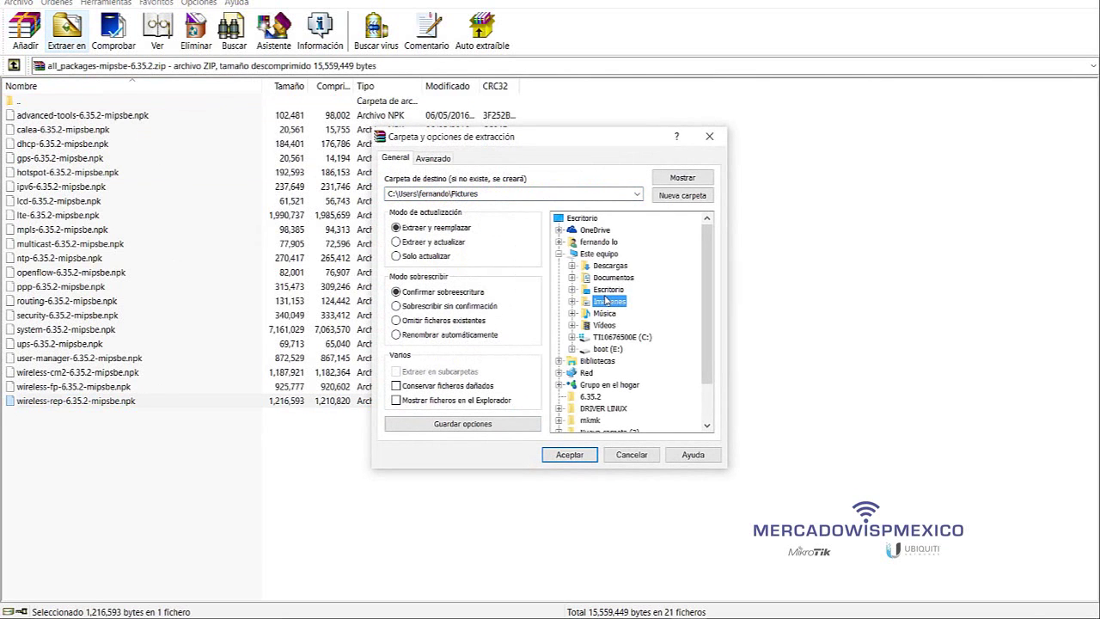
key("6")
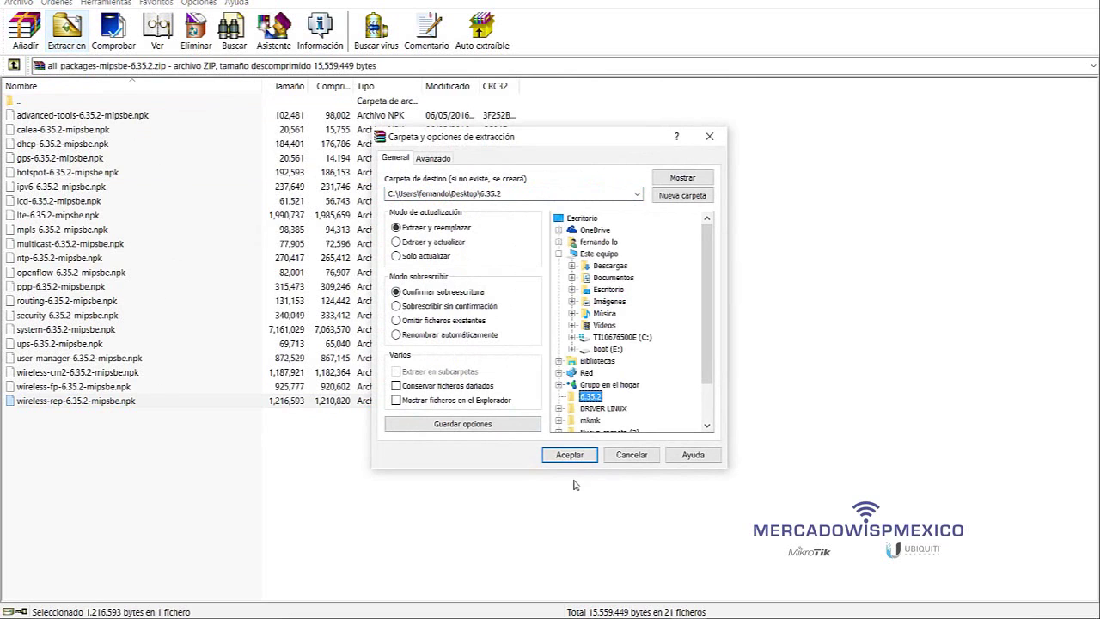
left_click(573, 461)
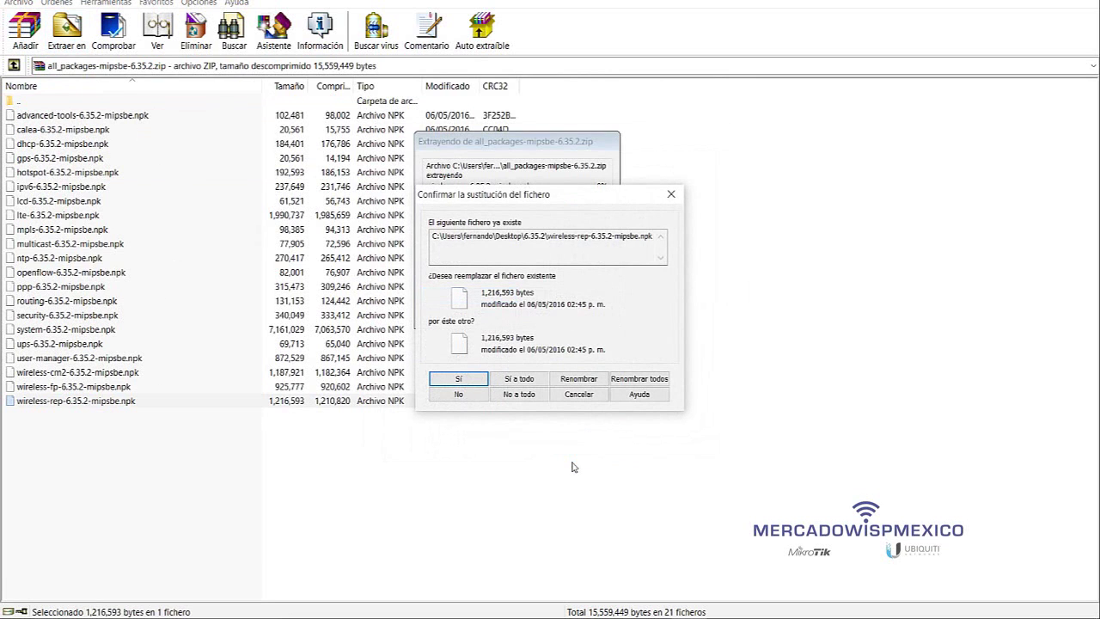
left_click(520, 378)
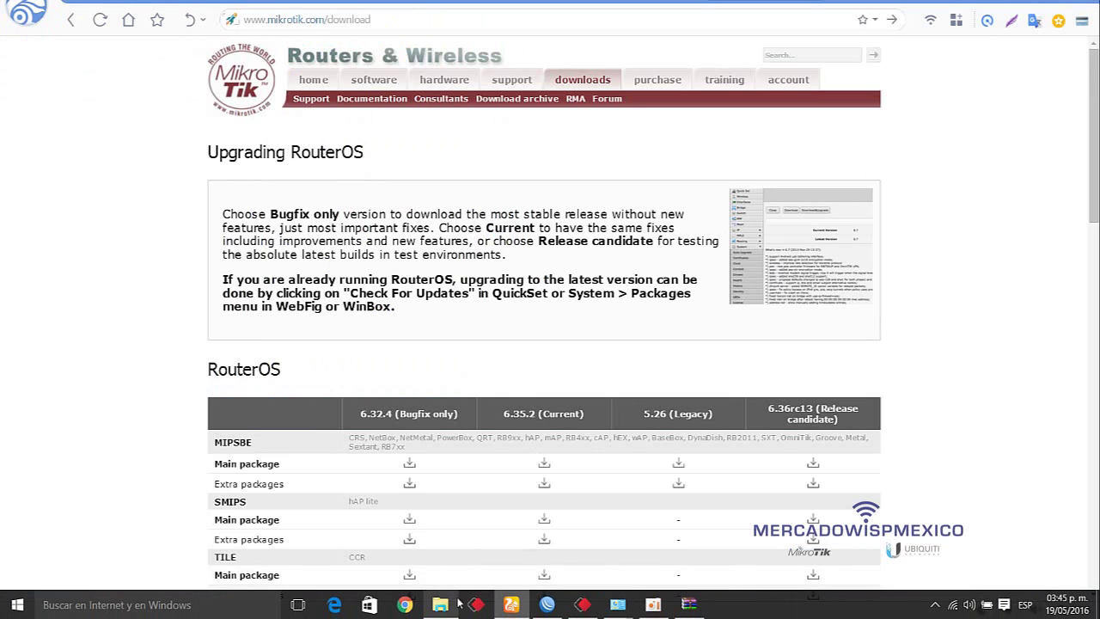
- Copy wireless-rep-6.35.2-mipsbe.npk from the Desktop 6.35.2 folder in File Explorer
left_click(441, 606)
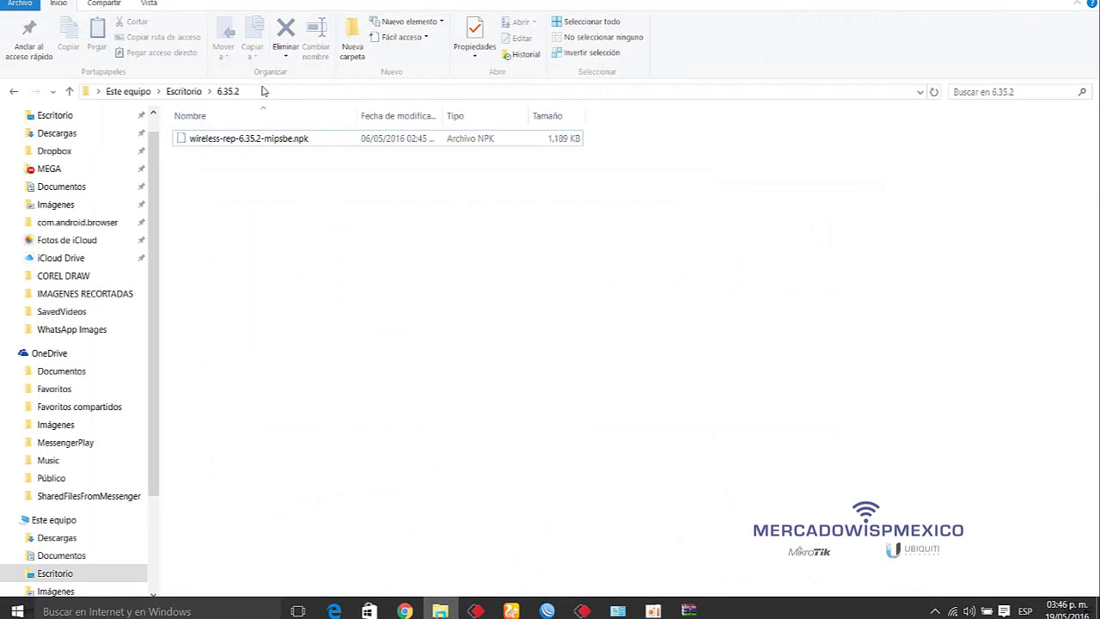
left_click(251, 142)
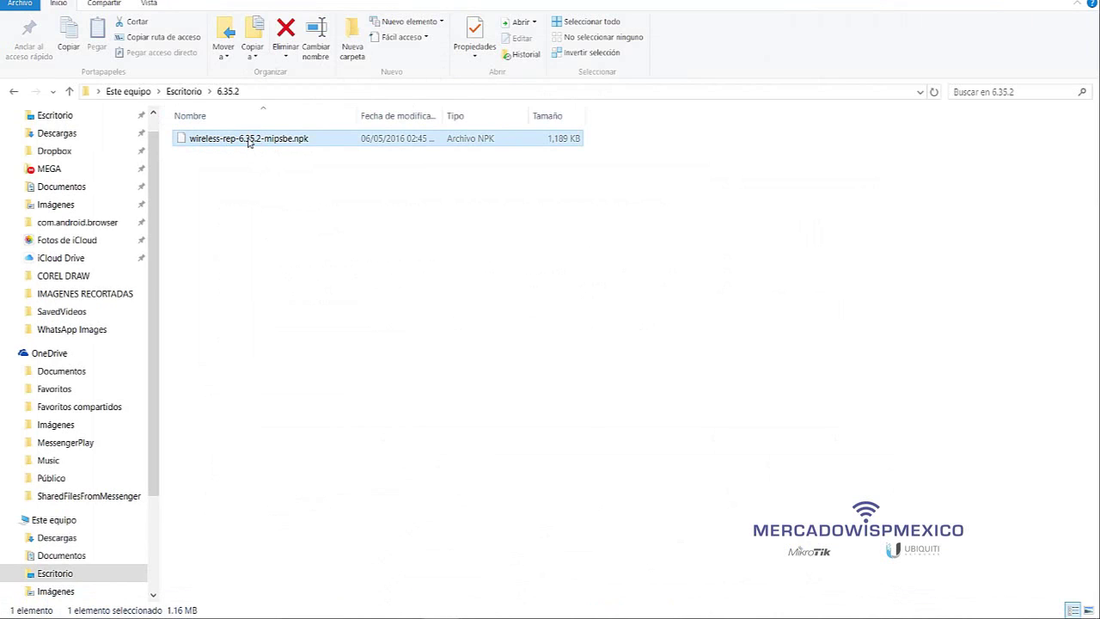
right_click(248, 141)
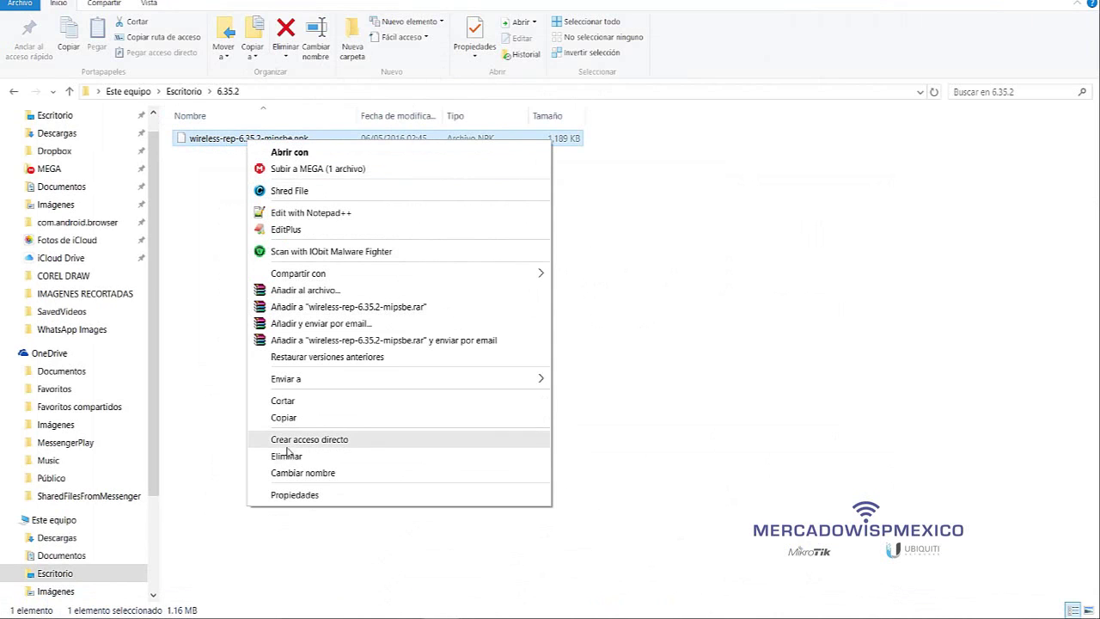
left_click(354, 419)
left_click(352, 422)
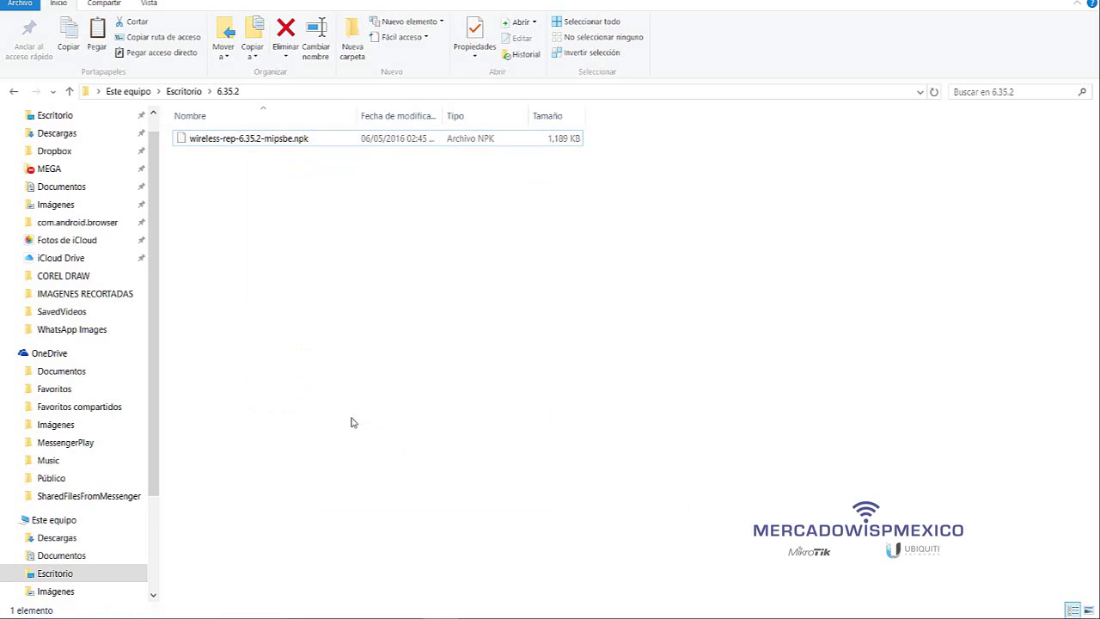
mouse_move(440, 612)
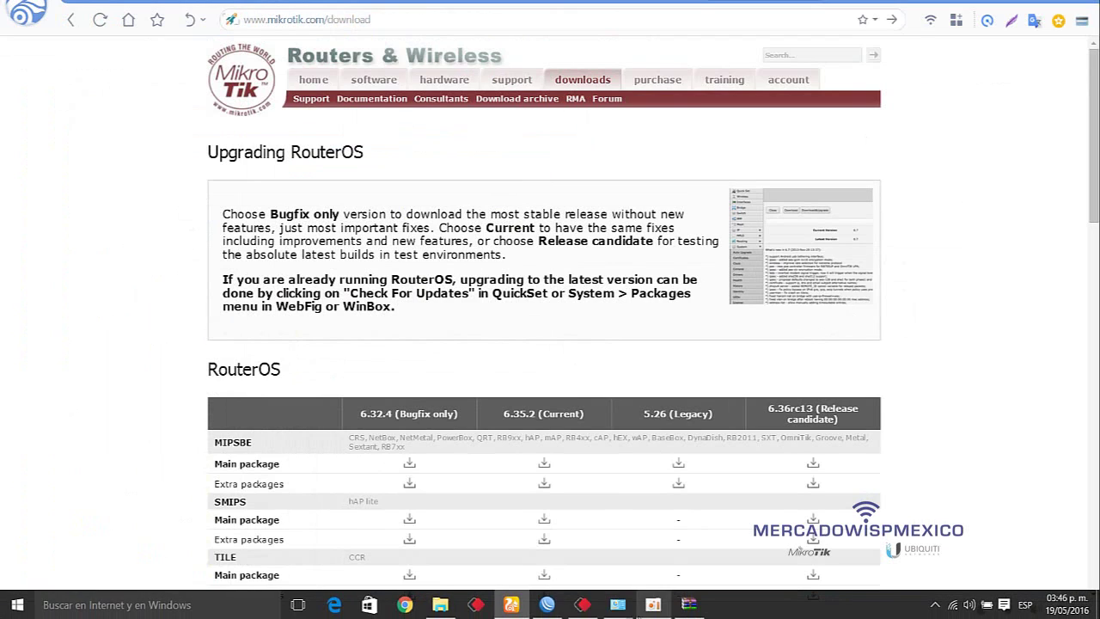
- Paste wireless-rep-6.35.2-mipsbe.npk into the router's File List and request a system reboot
mouse_move(551, 605)
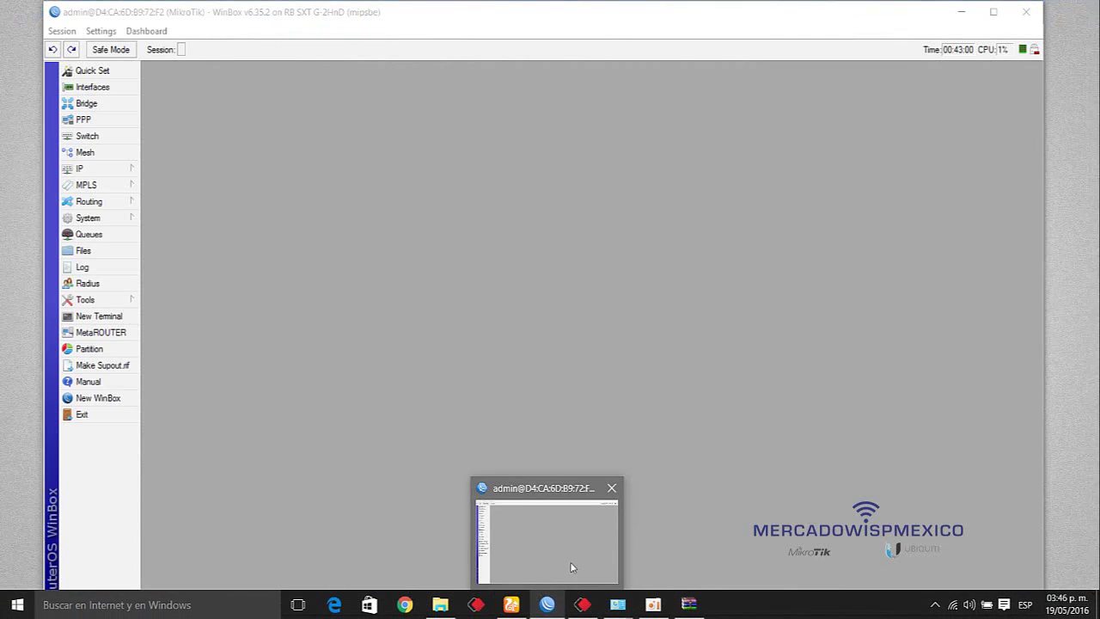
left_click(576, 573)
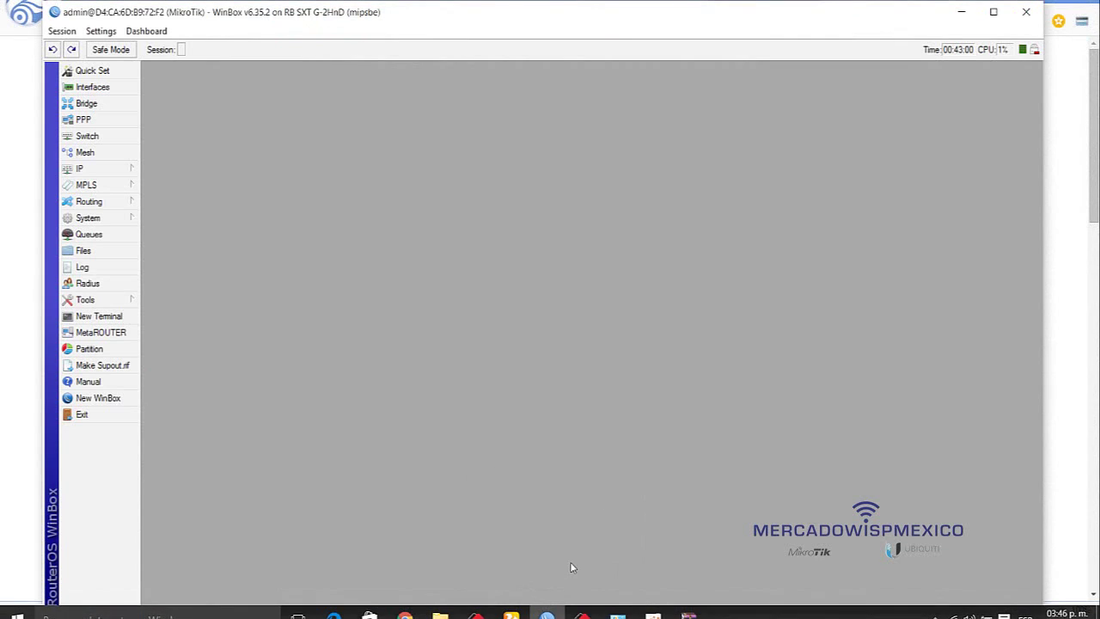
left_click(83, 251)
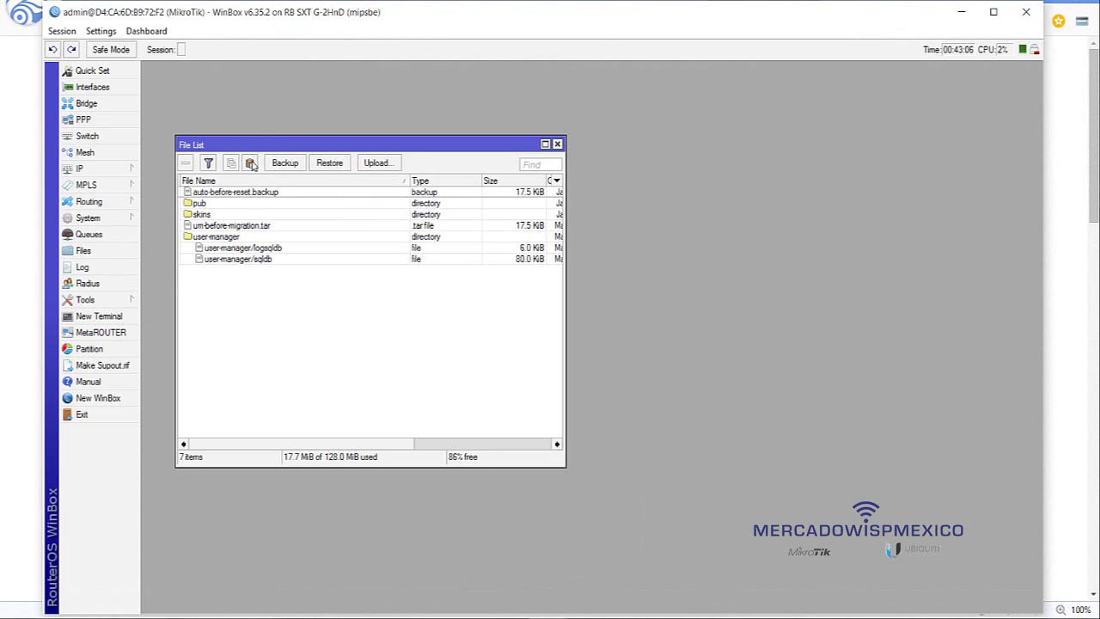
left_click(251, 164)
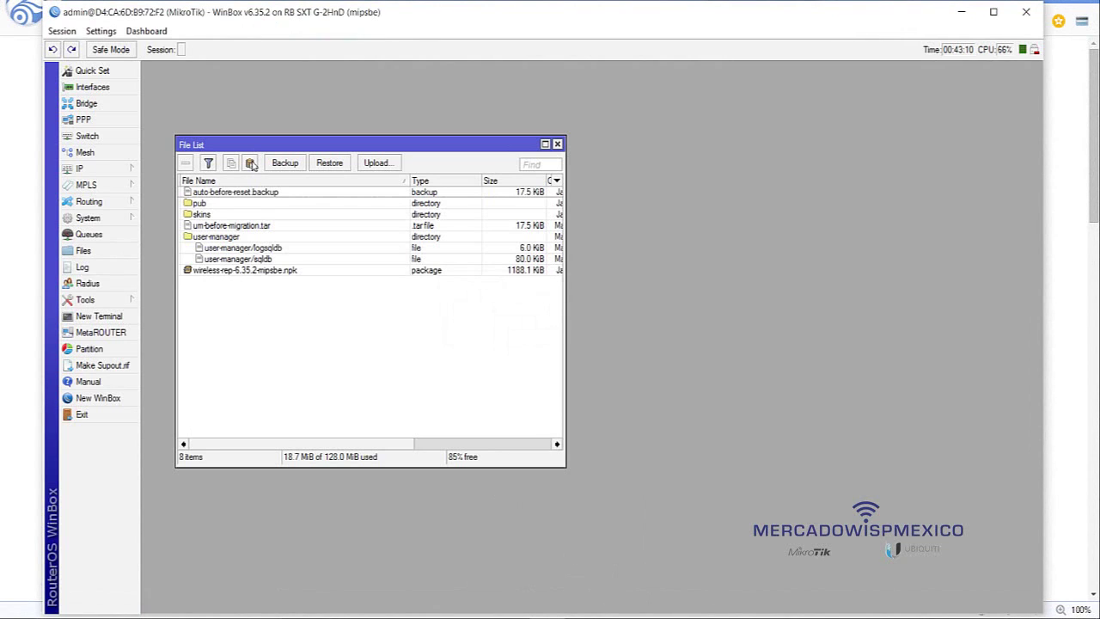
left_click(239, 271)
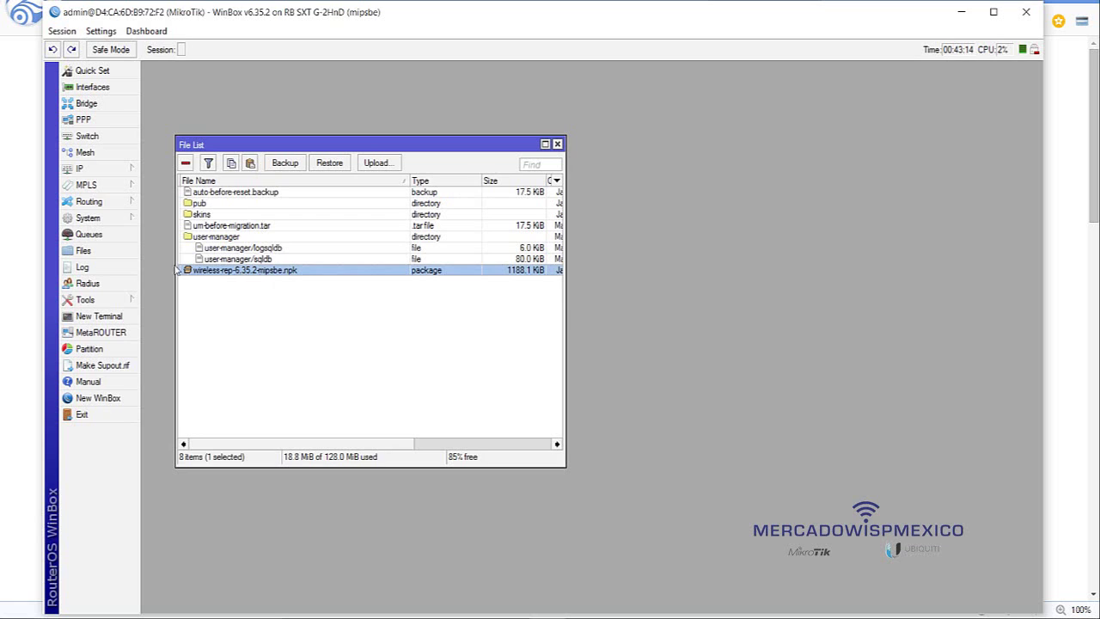
left_click(127, 221)
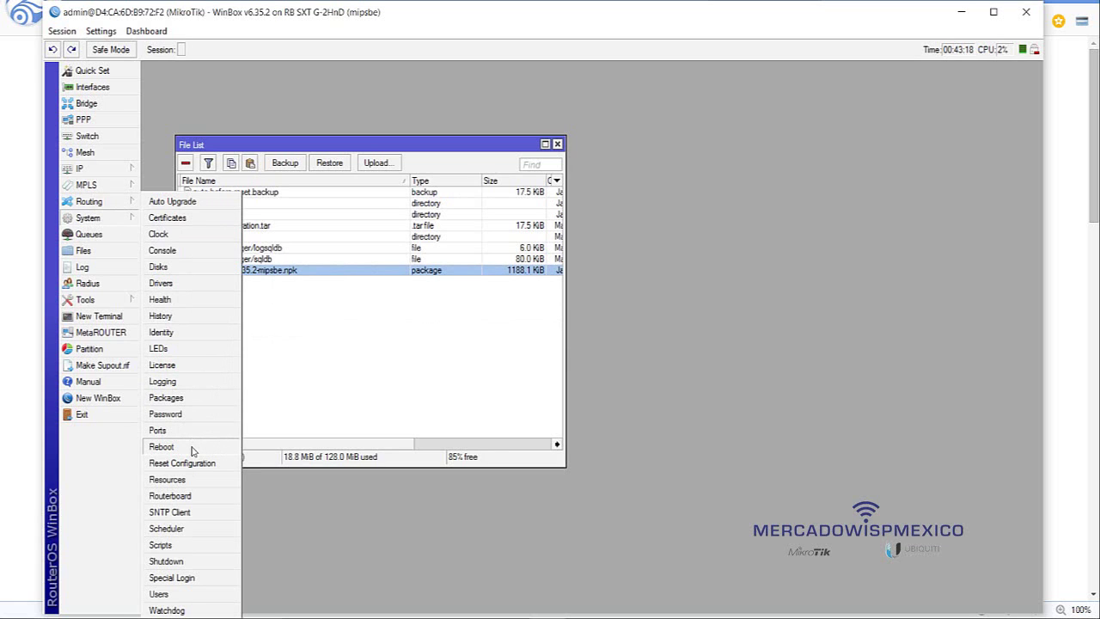
left_click(161, 447)
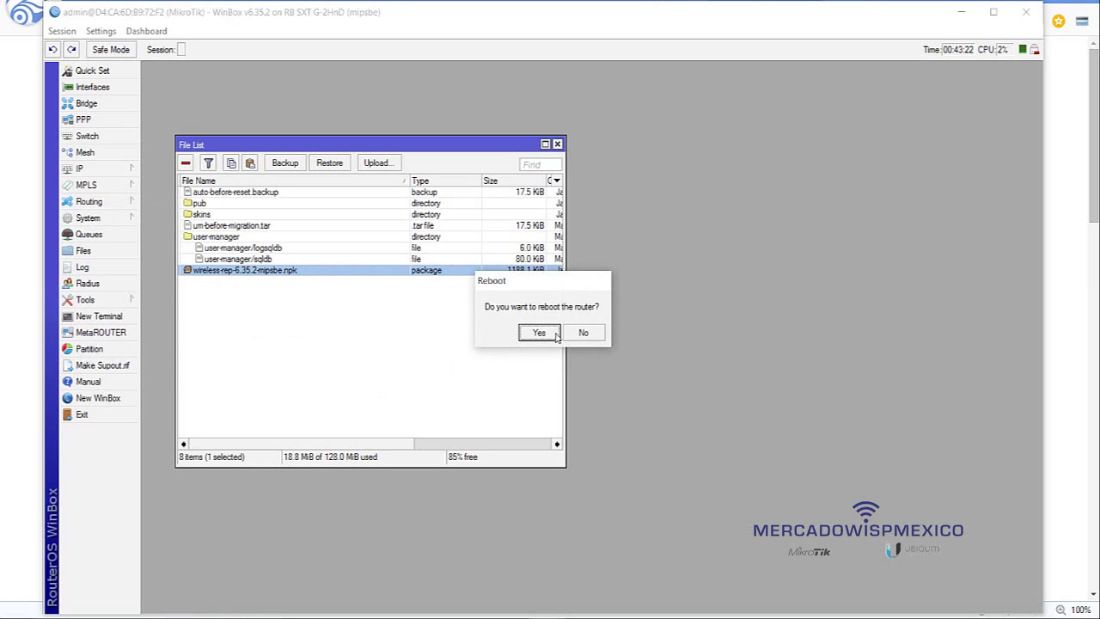
- Confirm the reboot and reconnect WinBox to the router once it restarts
left_click(540, 333)
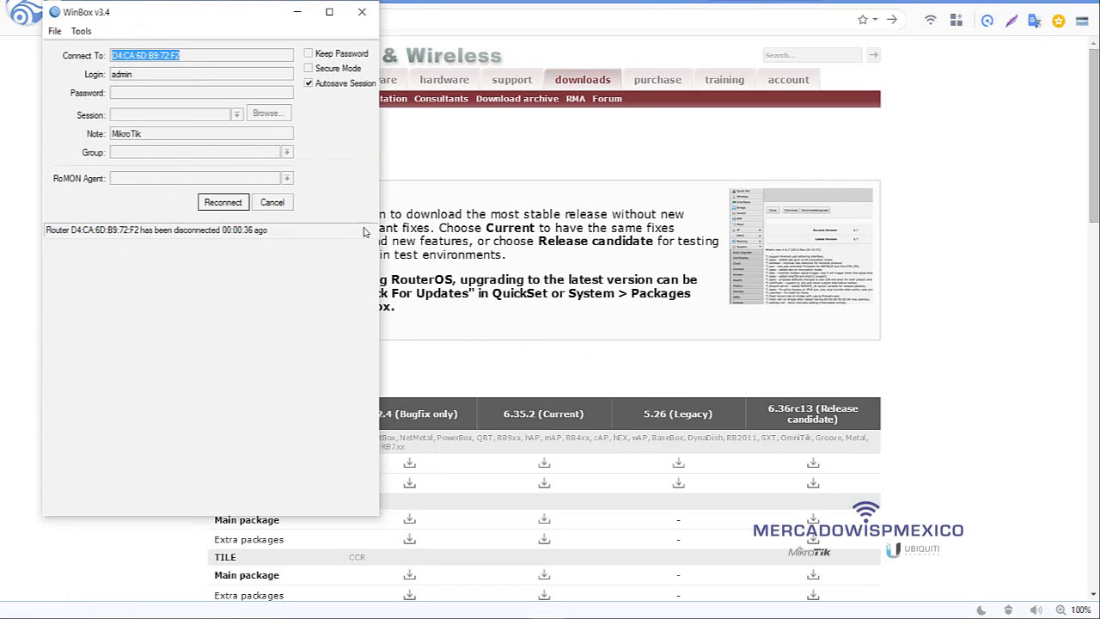
left_click(221, 202)
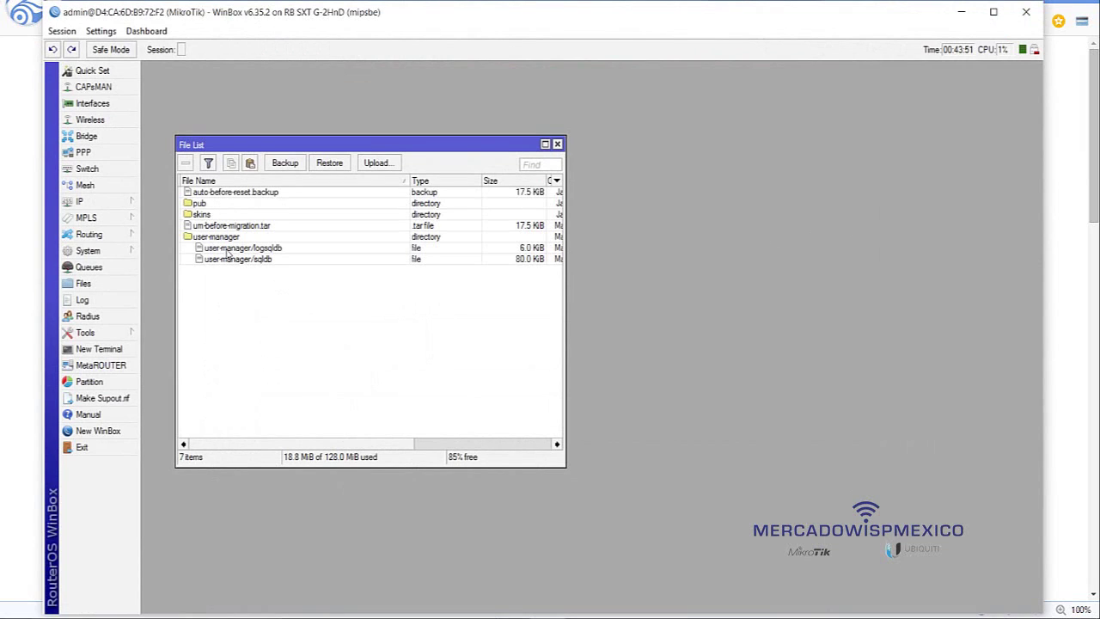
left_click(130, 250)
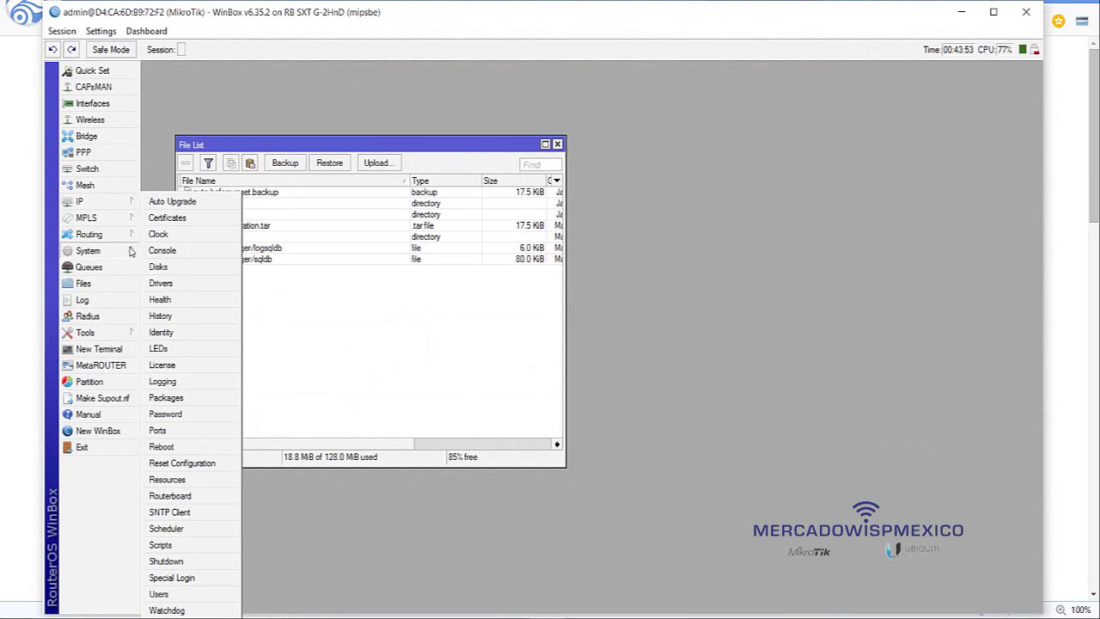
- Verify wireless-rep 6.35.2 in the Package List, then close the Package List and File List
left_click(179, 403)
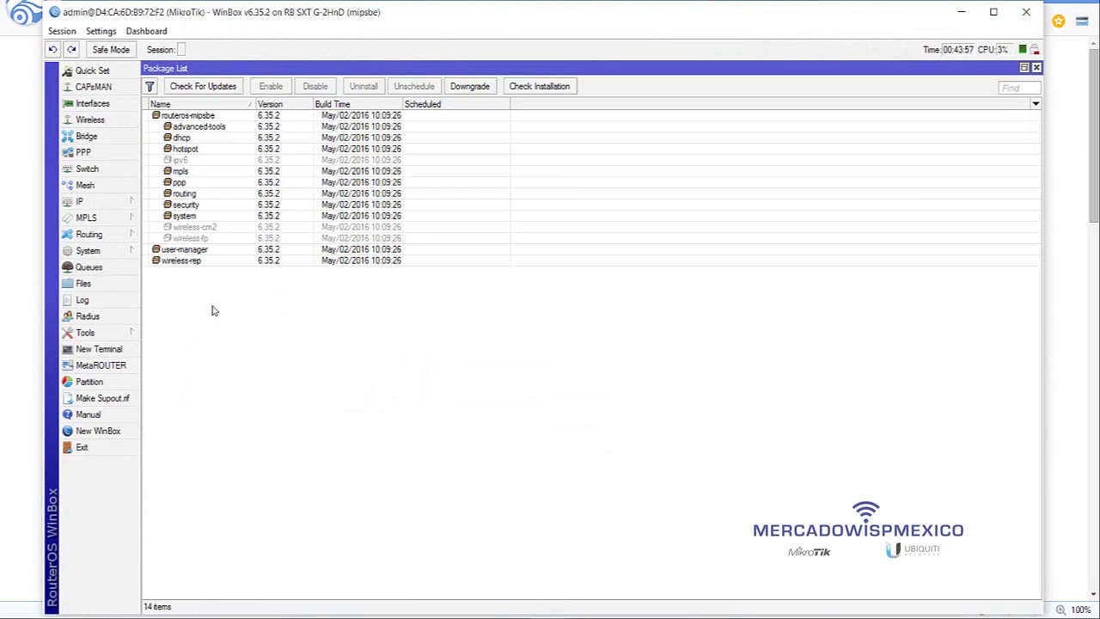
left_click(242, 261)
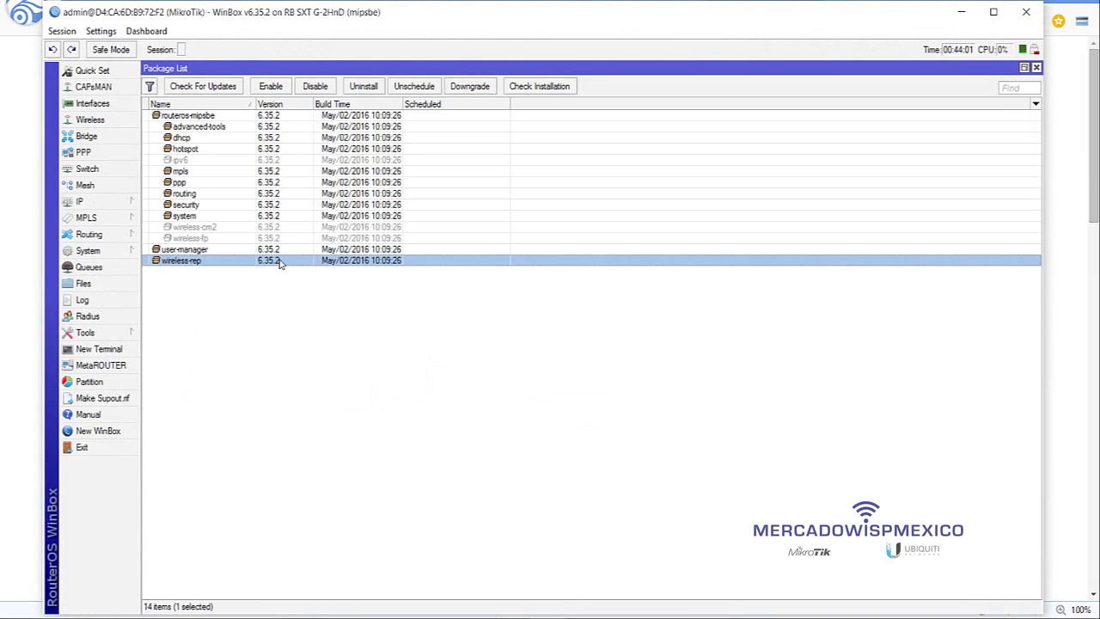
left_click(1037, 67)
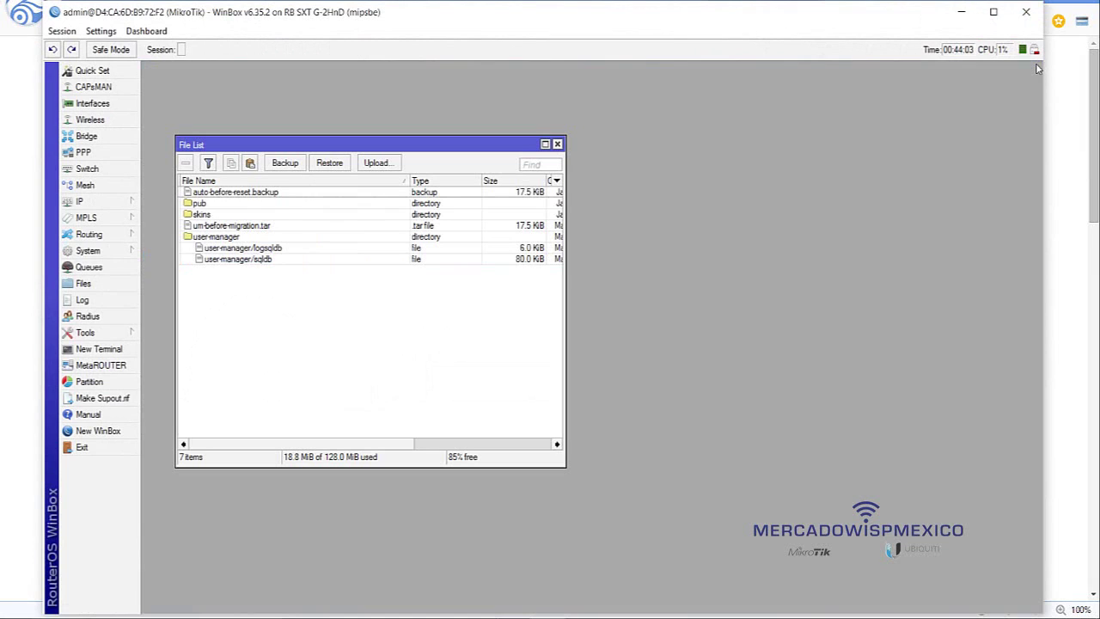
left_click(558, 144)
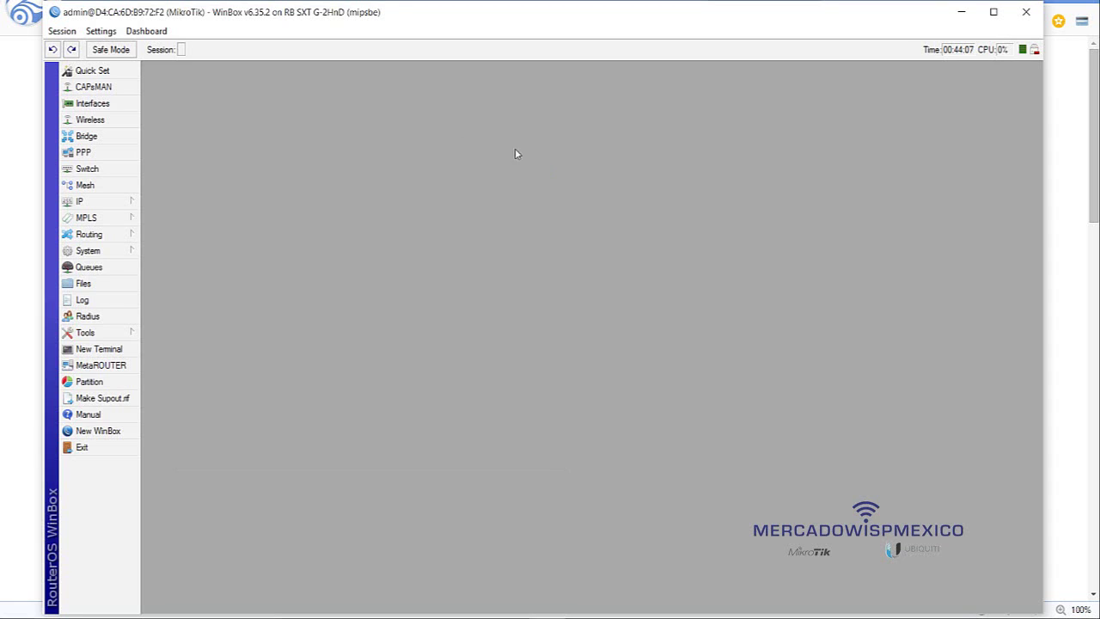
- Connect wlan1 to WIFI-WUICKO through Quick Set using the network's WiFi password
left_click(99, 105)
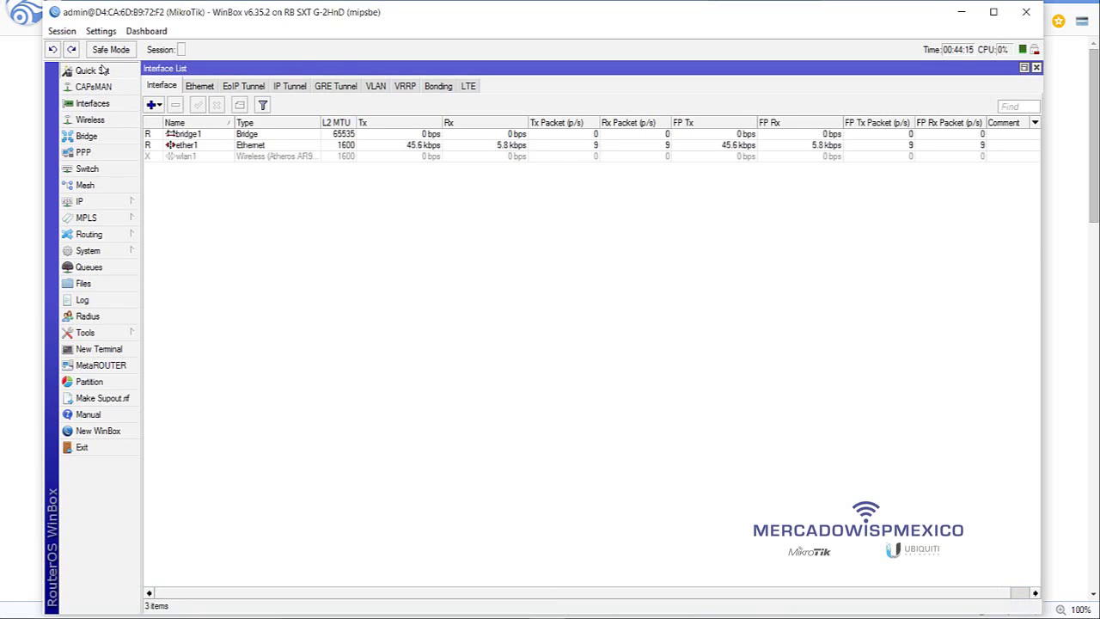
left_click(101, 70)
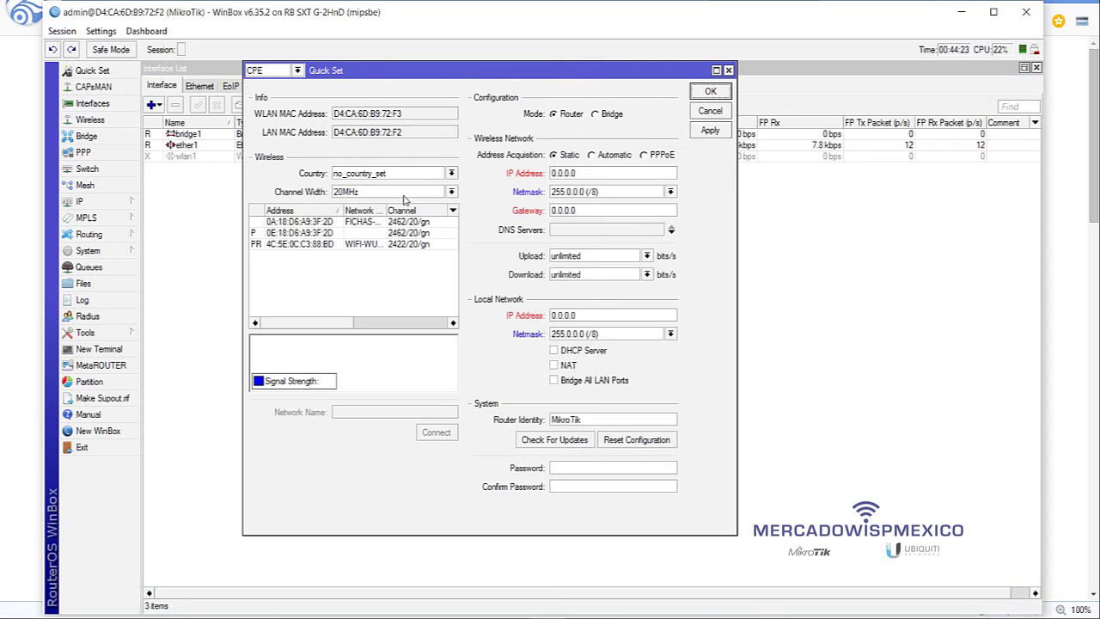
left_click(361, 245)
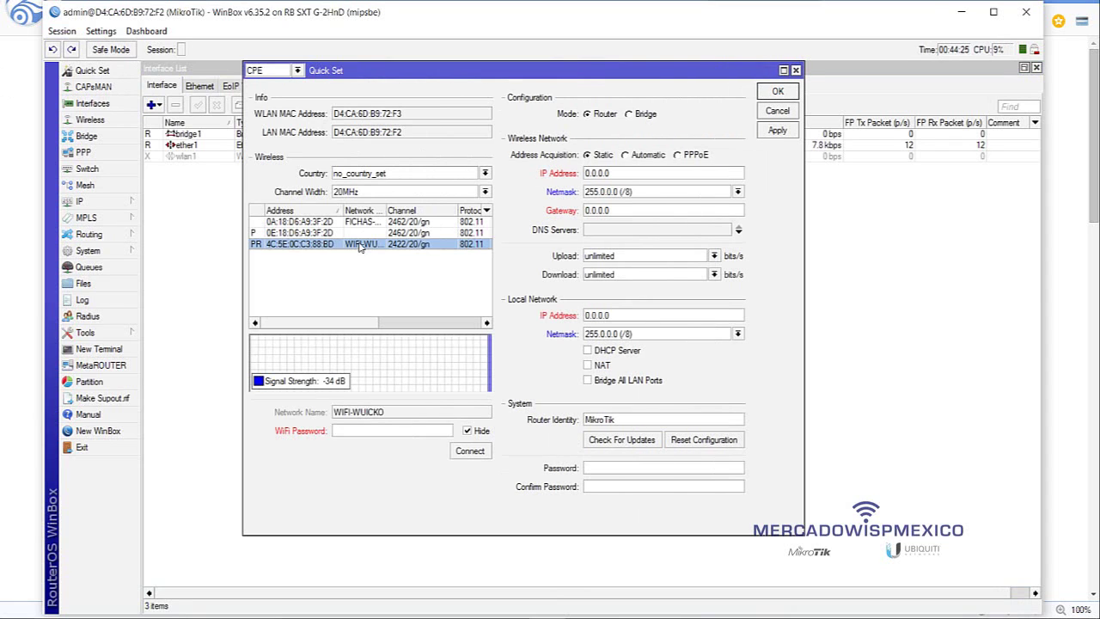
left_click(377, 429)
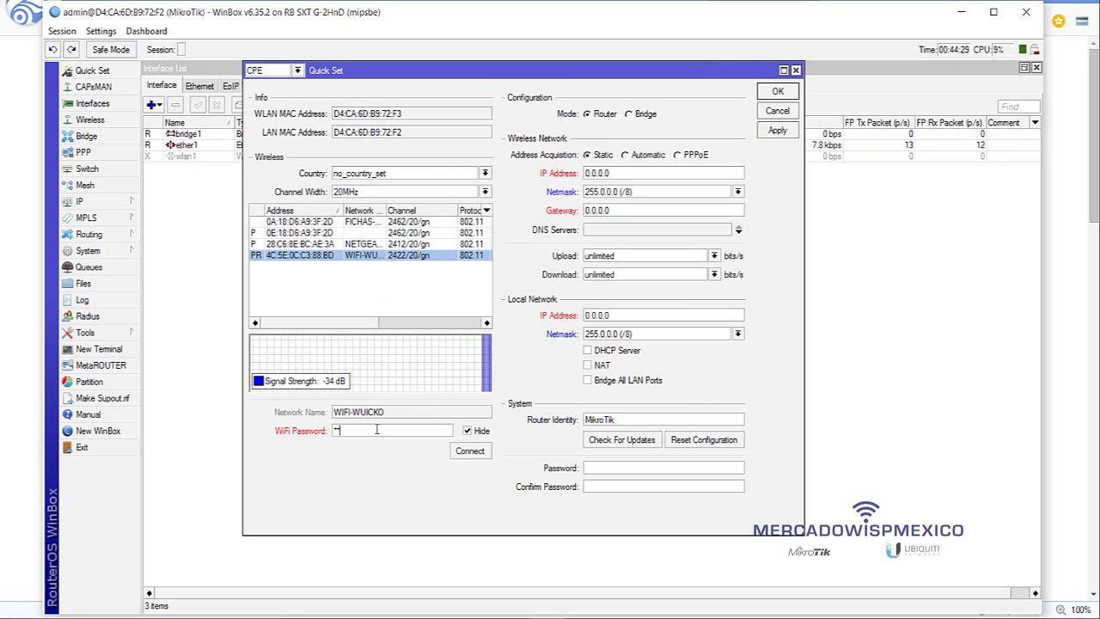
type("**")
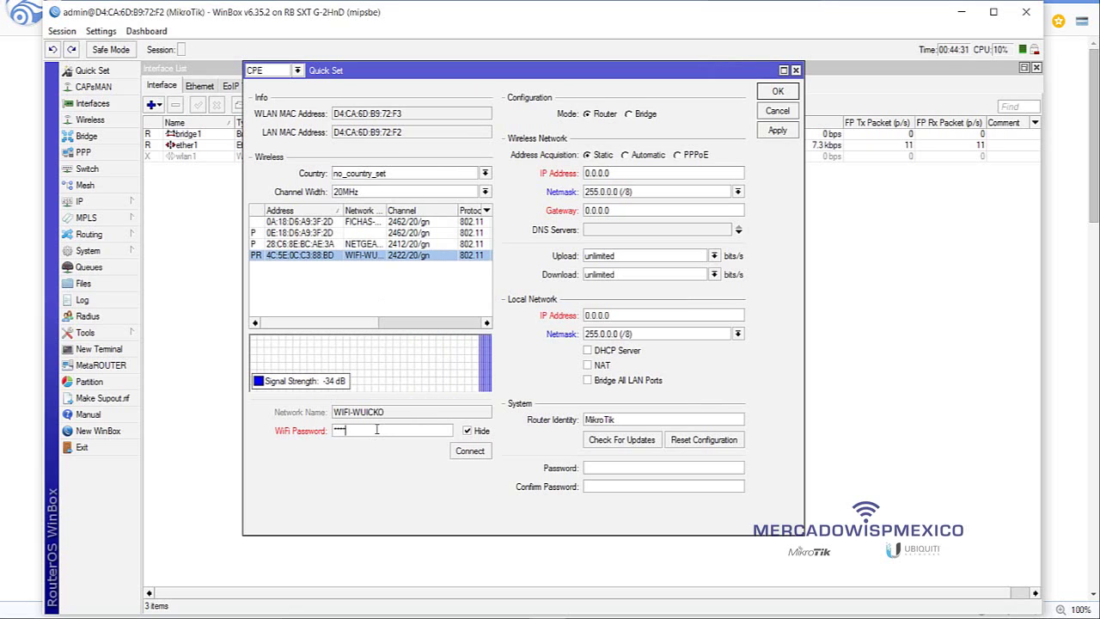
type("**")
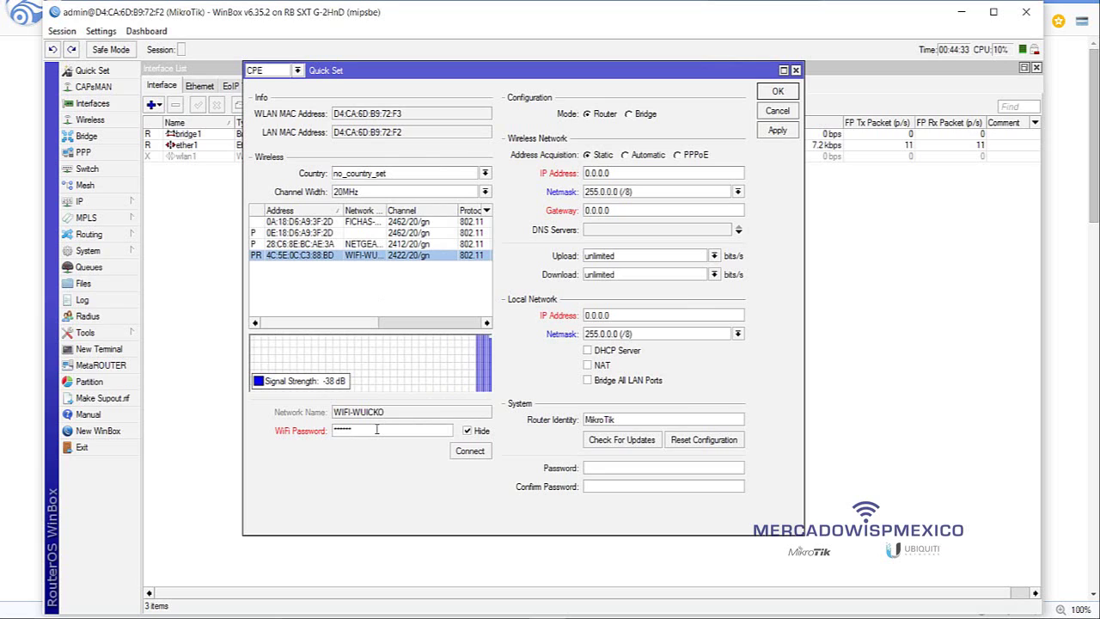
type("***")
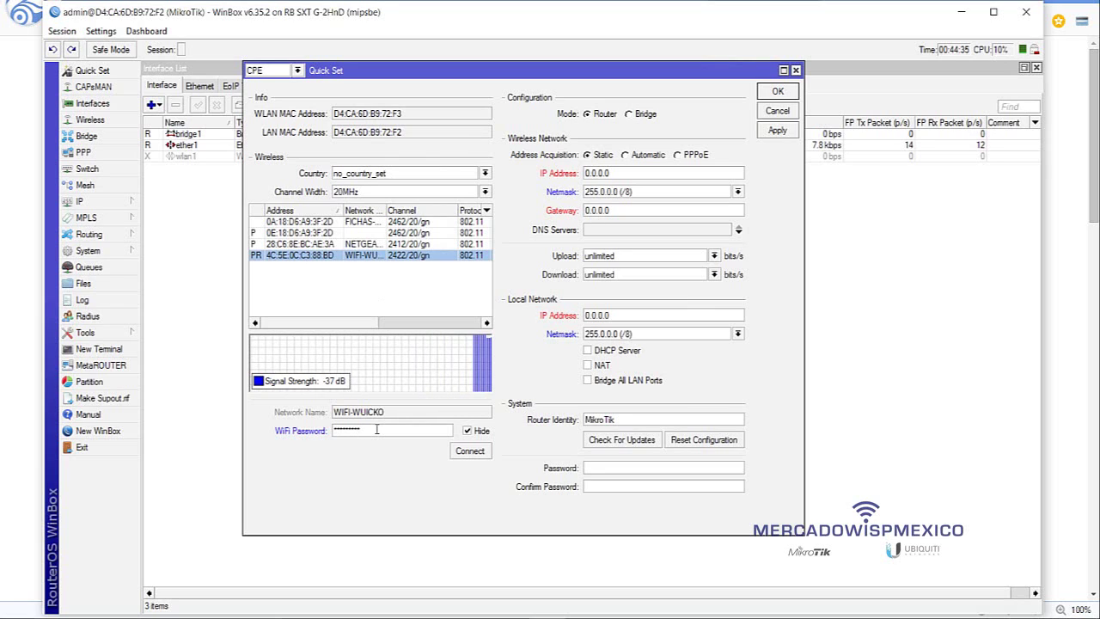
left_click(469, 451)
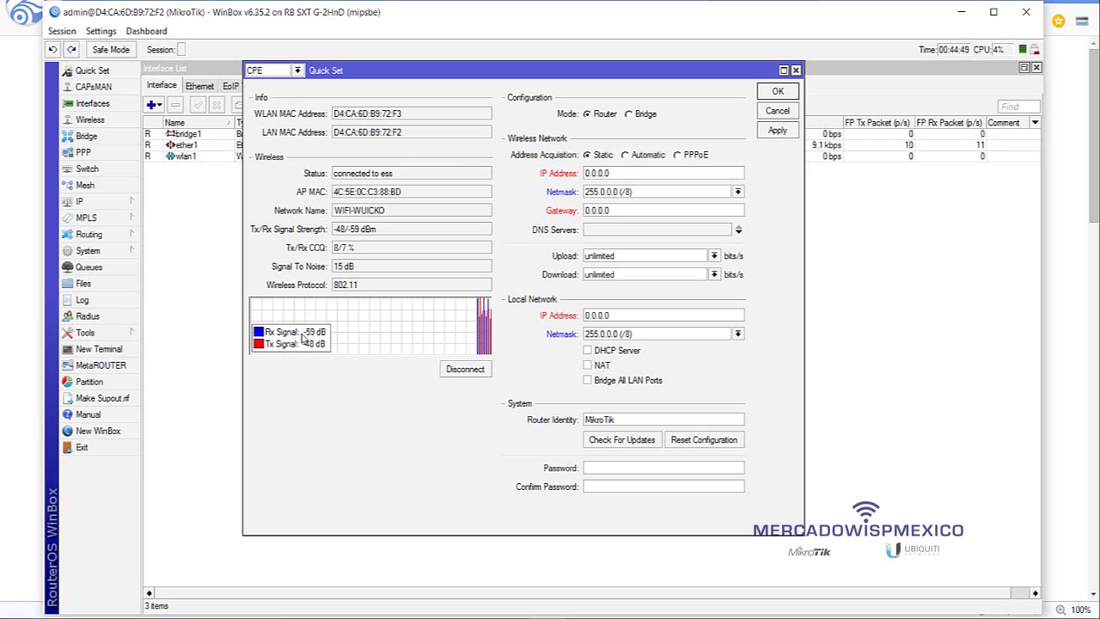
left_click(776, 112)
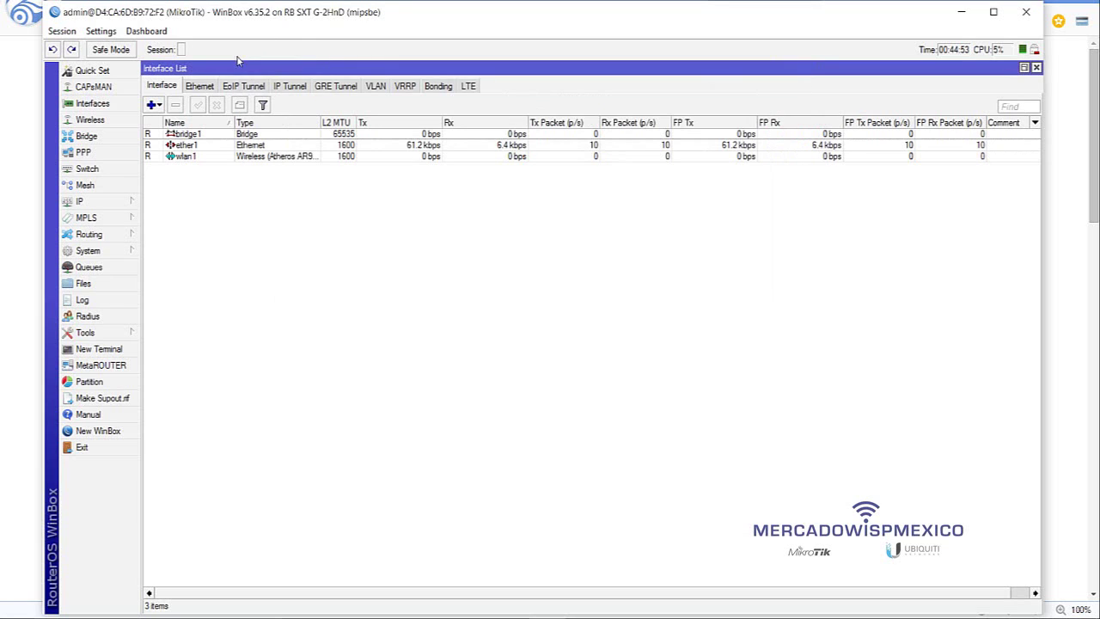
- Set wlan1's band to 2GHz-B/G/N in the Wireless tables
left_click(99, 119)
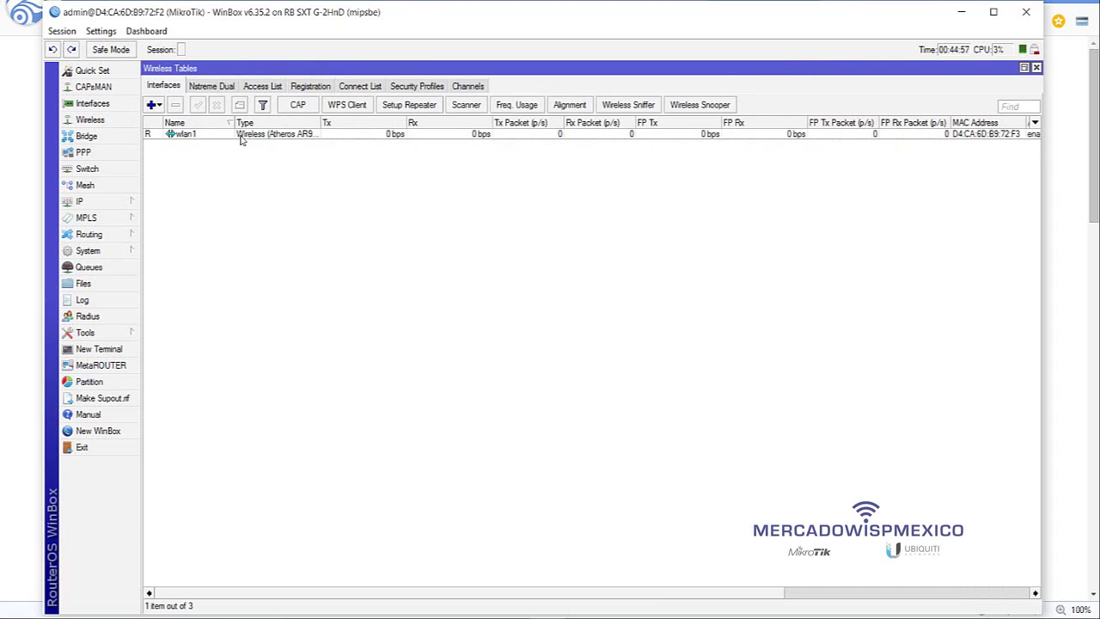
left_click(244, 140)
double_click(252, 141)
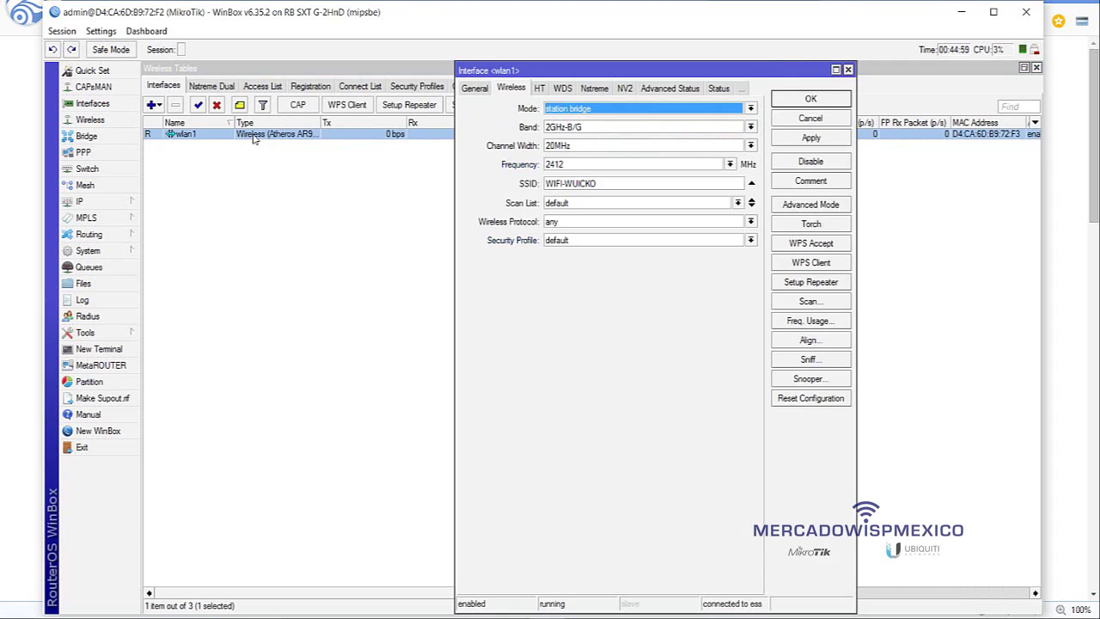
left_click(620, 129)
left_click(604, 177)
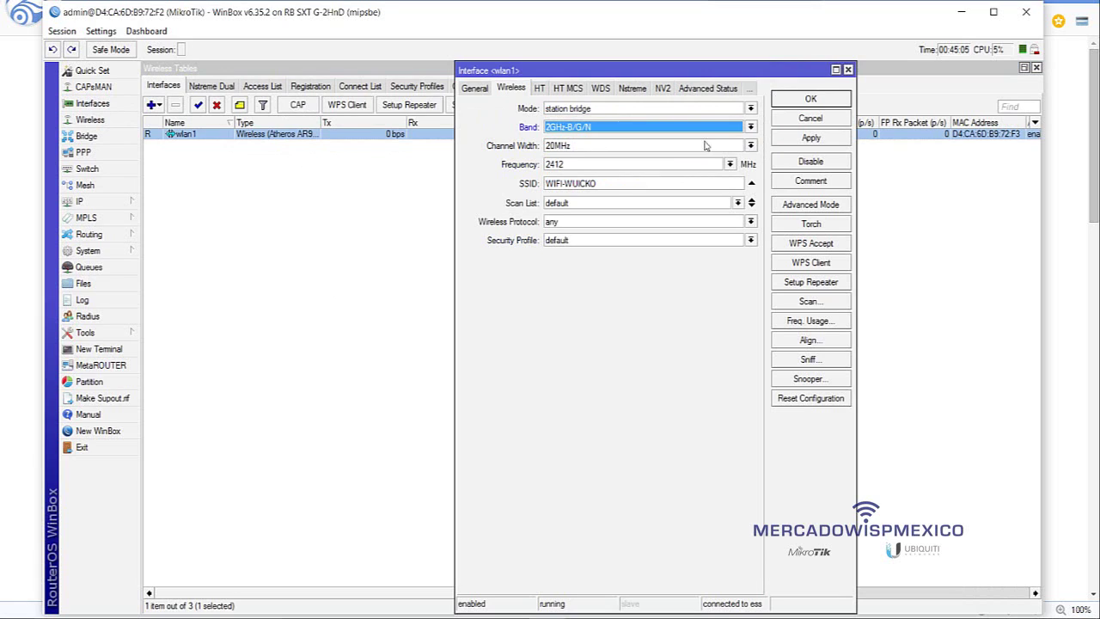
left_click(801, 101)
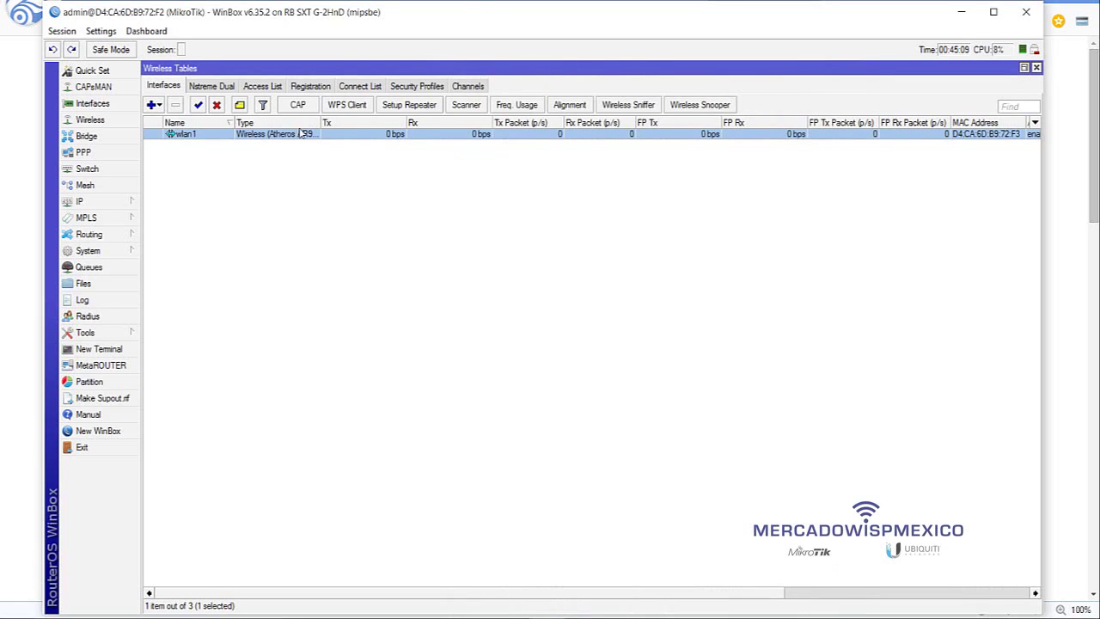
- Copy wlan1's SSID WIFI-WUICKO for use in the repeater setup
left_click(397, 106)
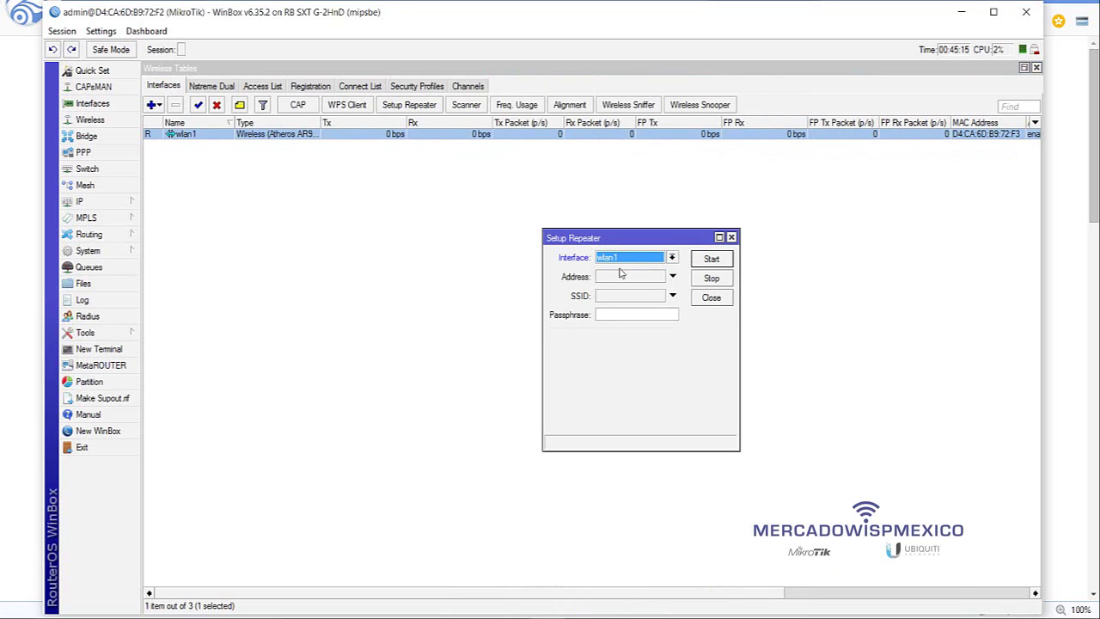
left_click(615, 297)
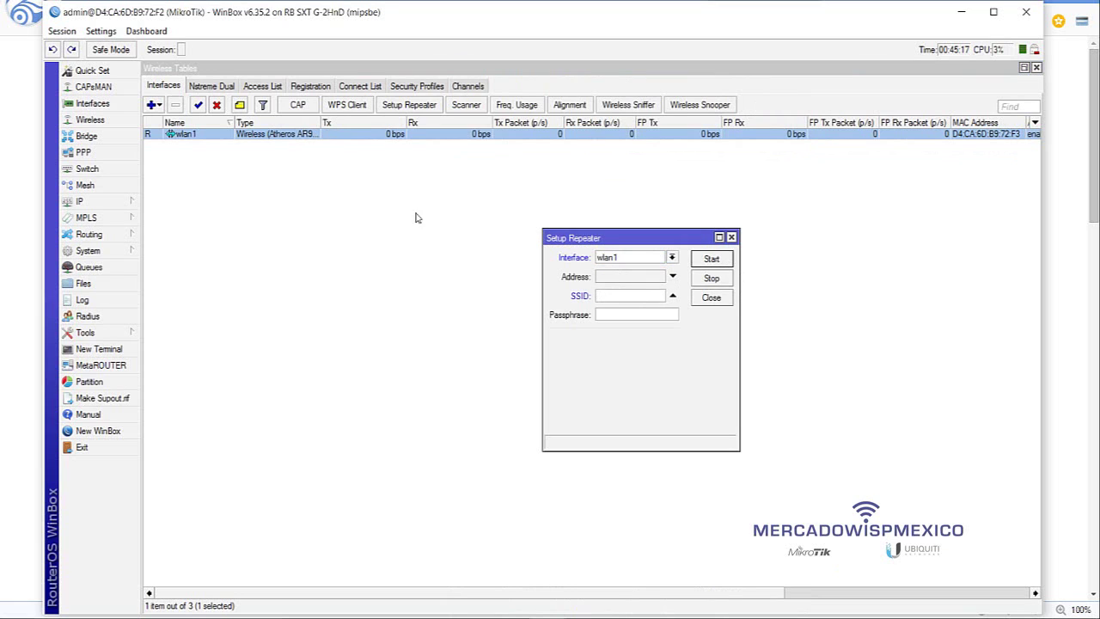
double_click(255, 136)
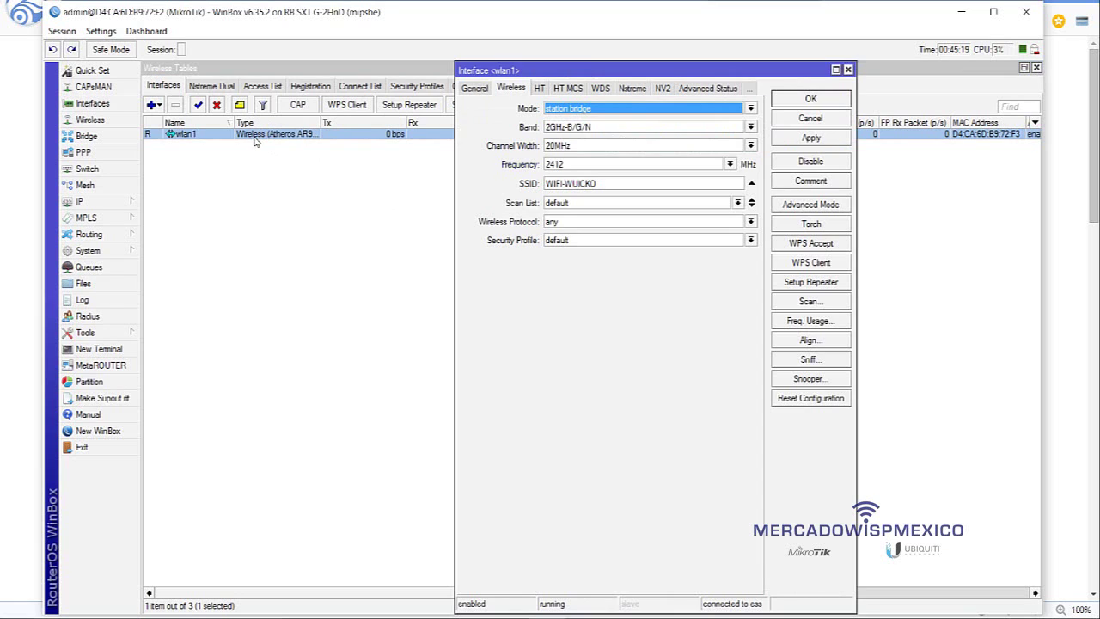
left_click(617, 185)
left_click_drag(620, 187, 544, 187)
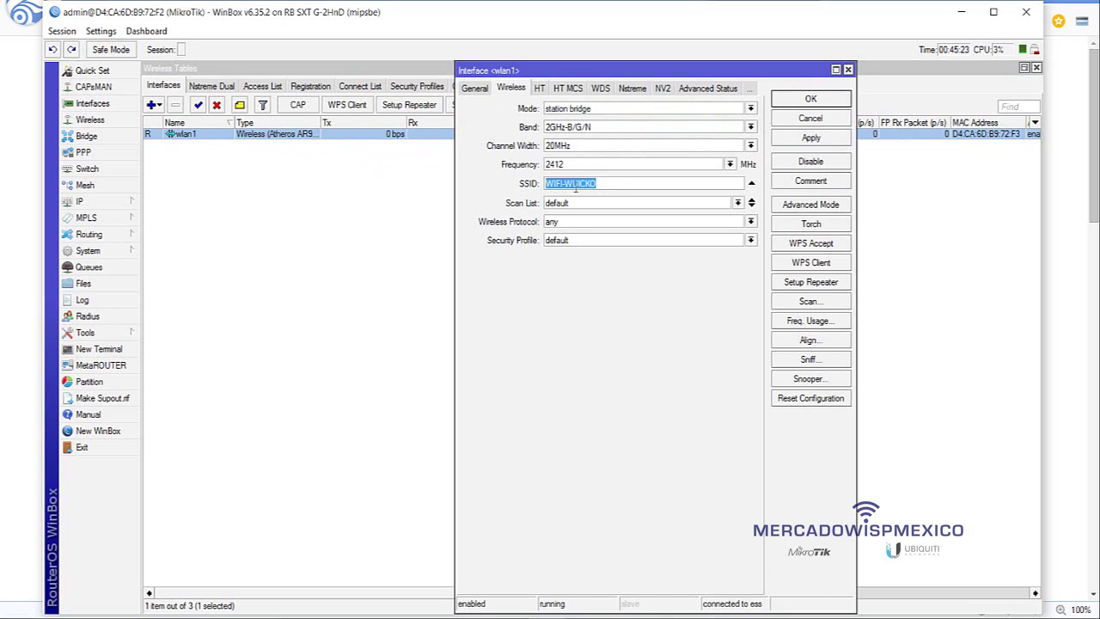
right_click(575, 188)
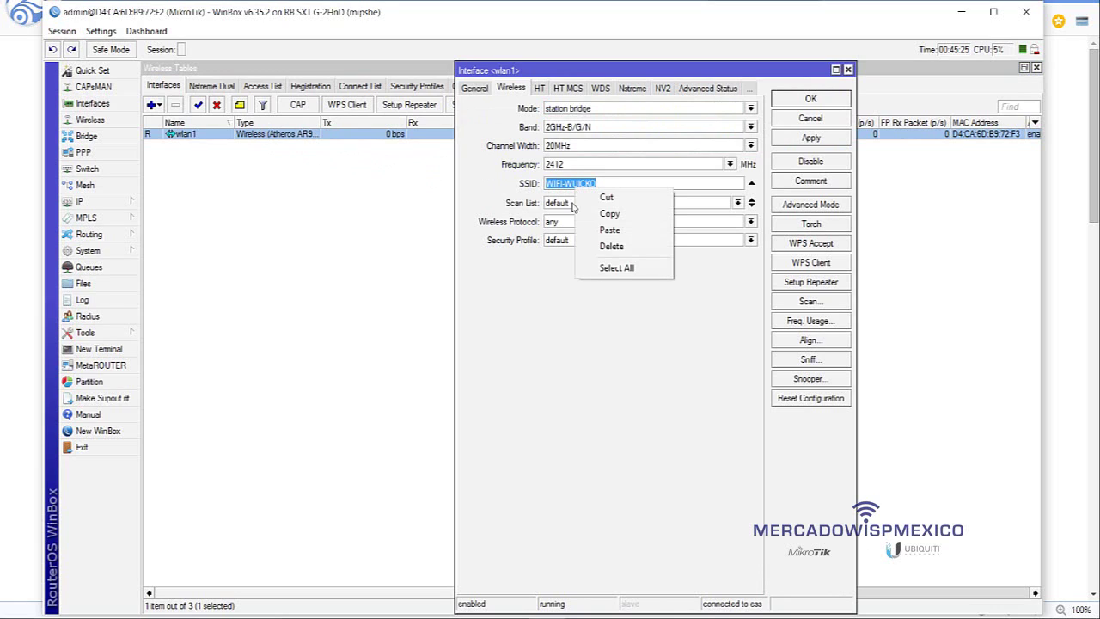
left_click(607, 214)
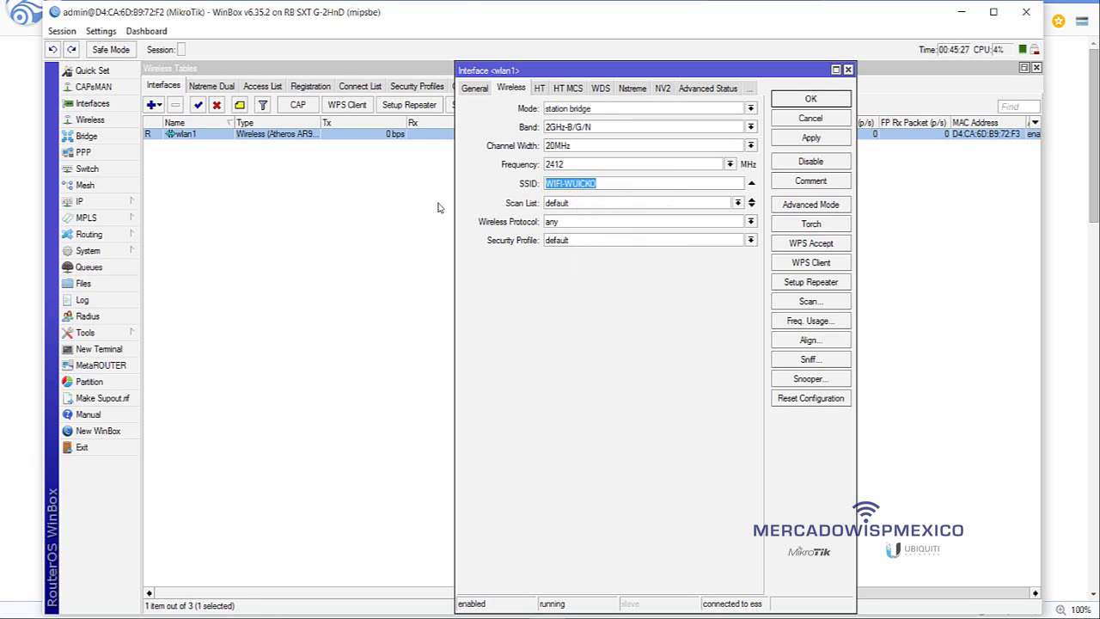
left_click(439, 208)
left_click(407, 104)
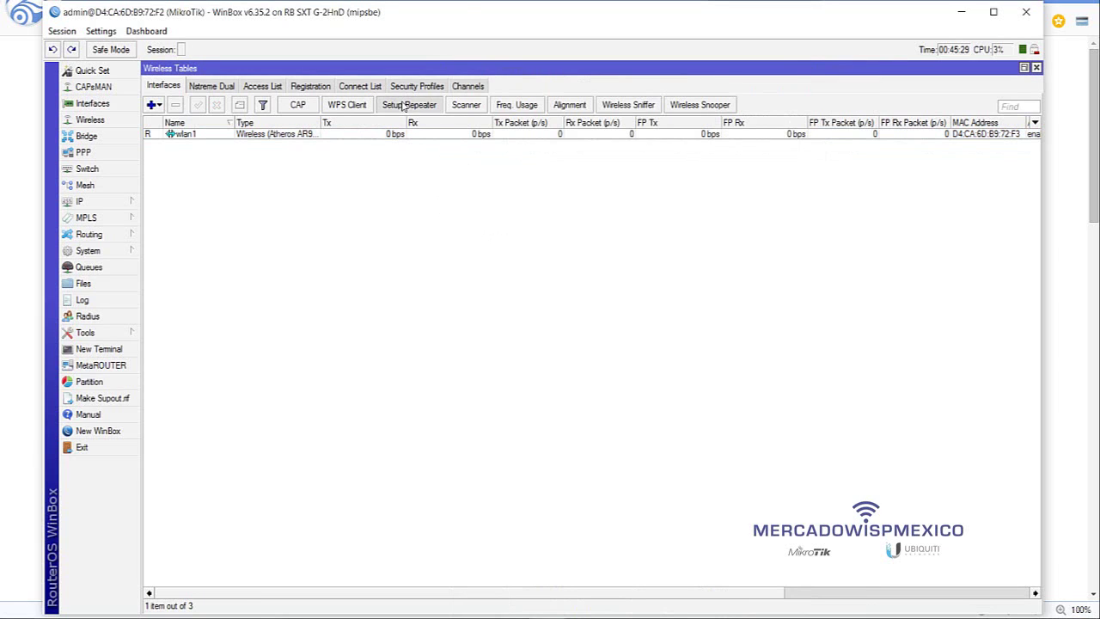
- Paste WIFI-WUICKO as the SSID in the Setup Repeater dialog
left_click(612, 298)
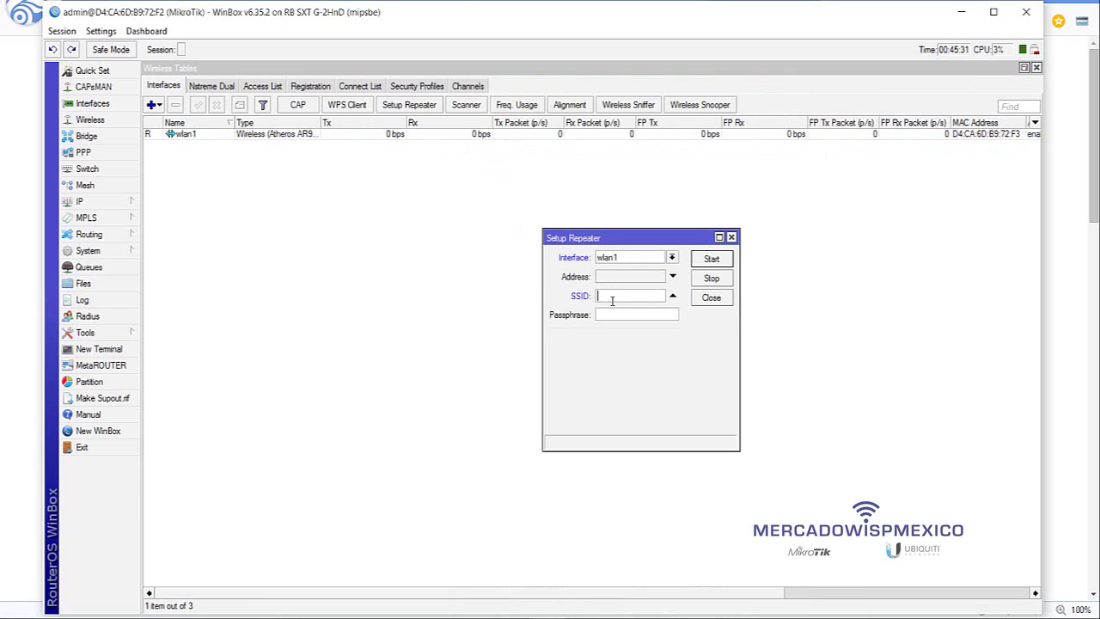
right_click(612, 300)
left_click(641, 345)
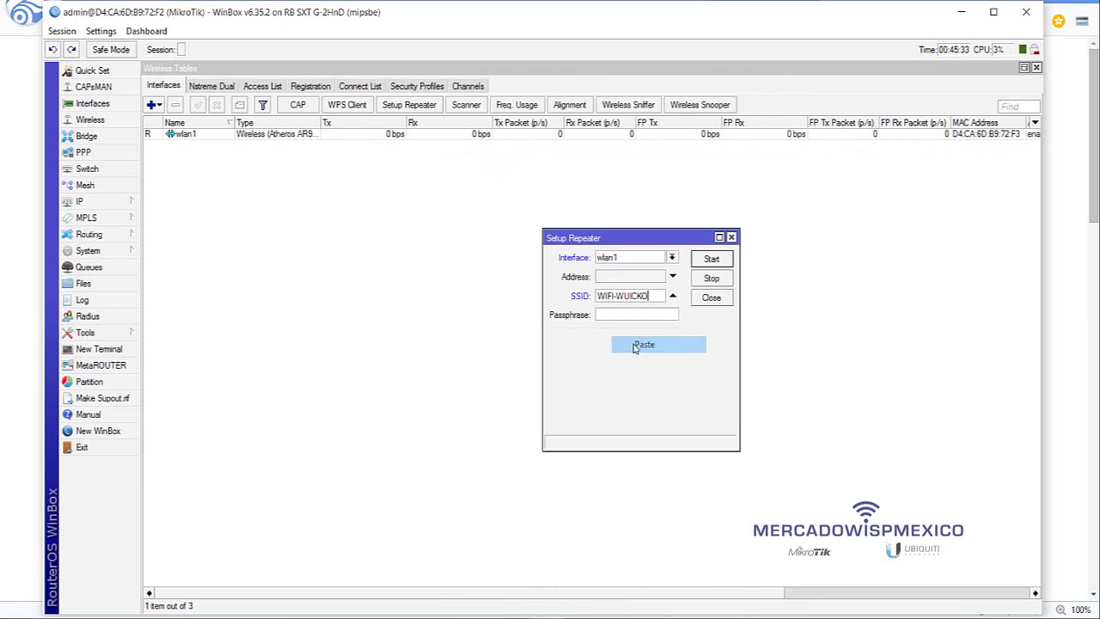
- Enter the network passphrase and run the repeater setup on wlan1, then close the dialog
left_click(643, 315)
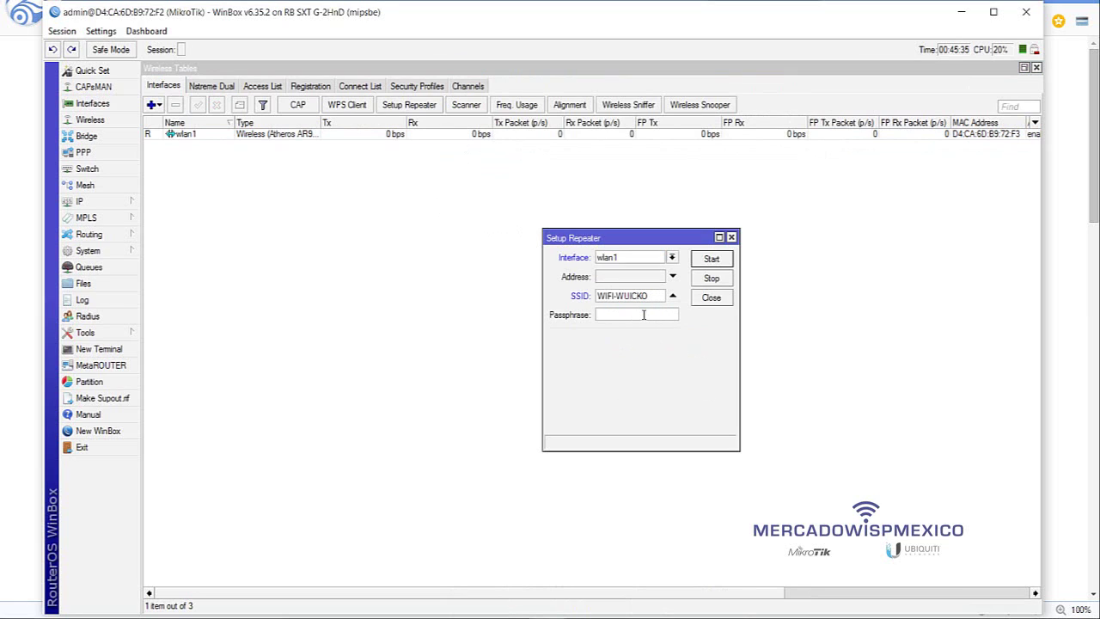
type("lo")
left_click(706, 262)
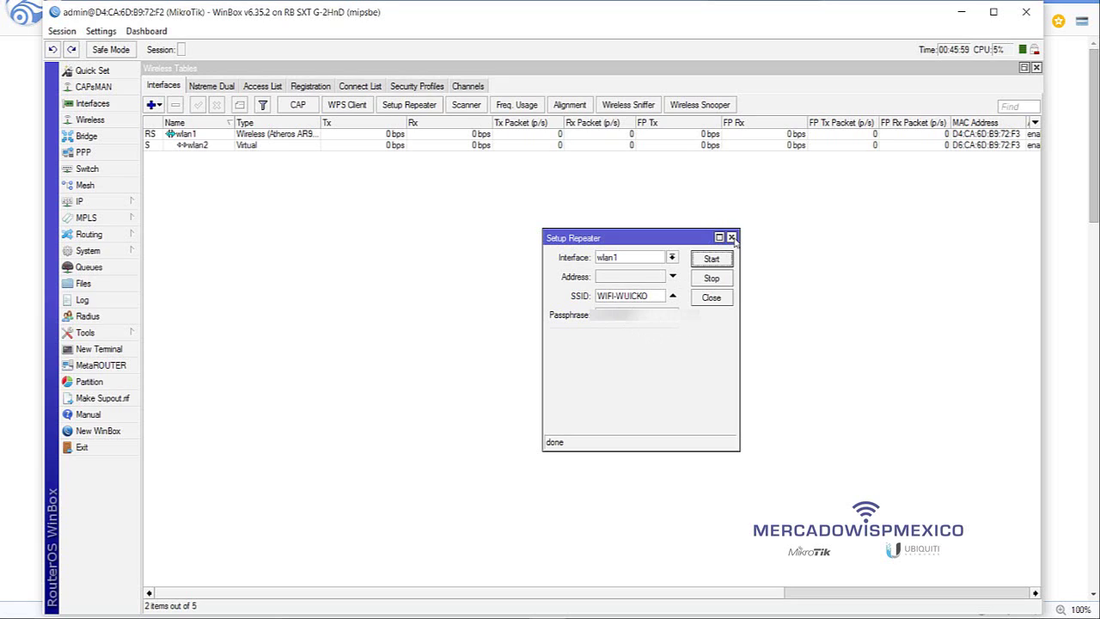
left_click(731, 238)
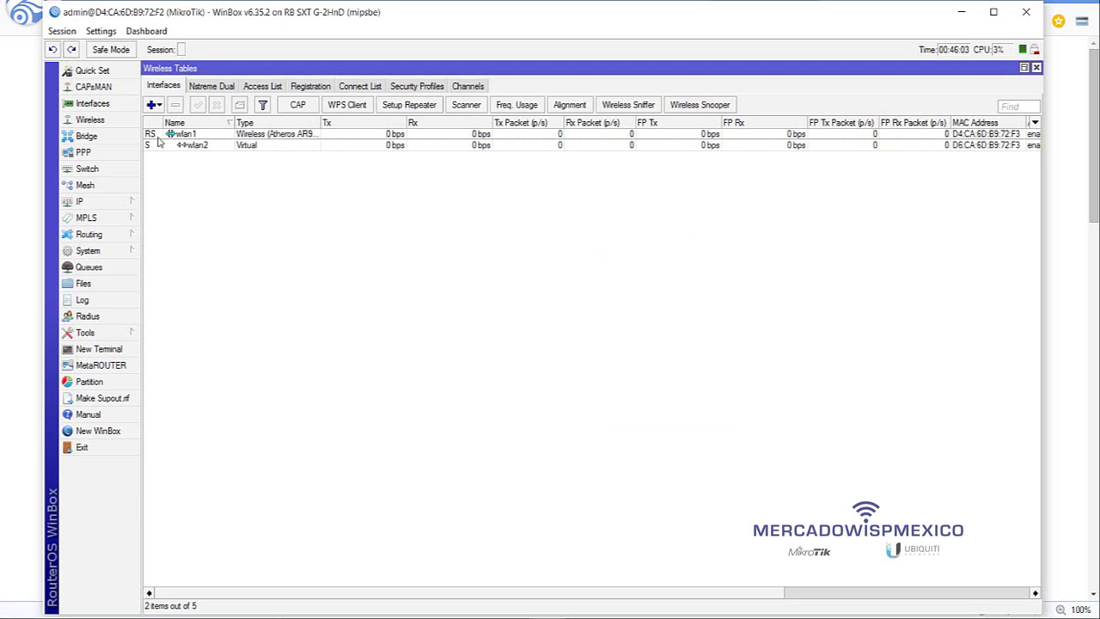
- Select the new virtual wlan2 row to confirm it runs and passes traffic alongside wlan1
left_click(258, 147)
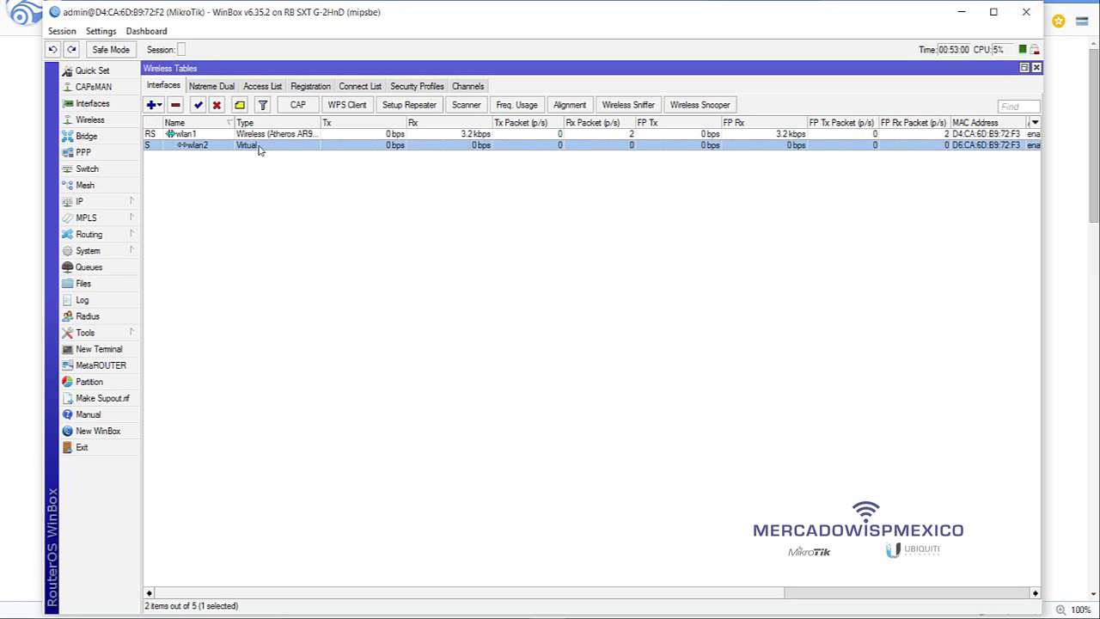